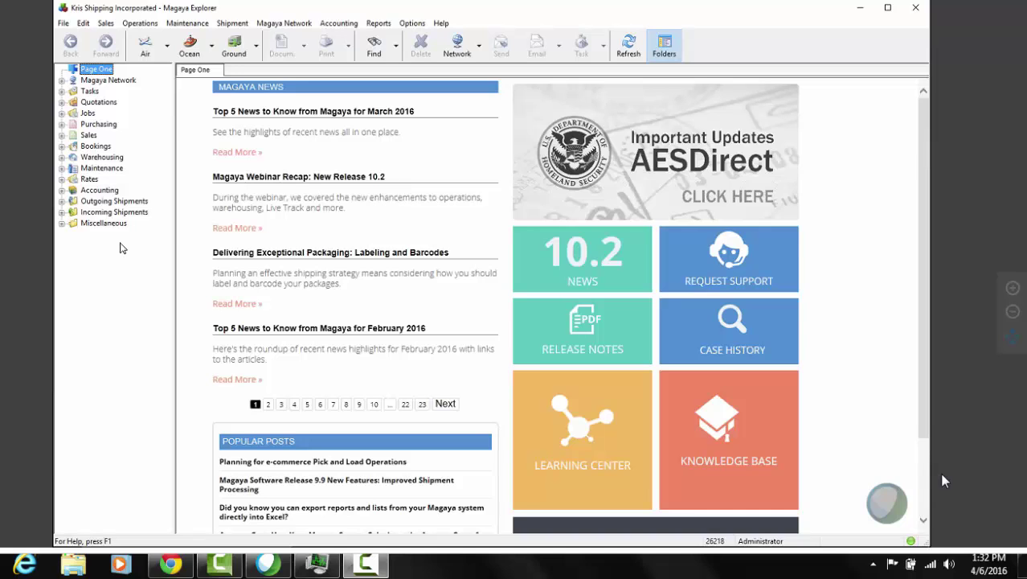
Open Shipment99 from the ACE TEst folder of the outgoing shipments.
{"action": "left_click", "coordinate": [62, 201]}
{"action": "left_click", "coordinate": [74, 453]}
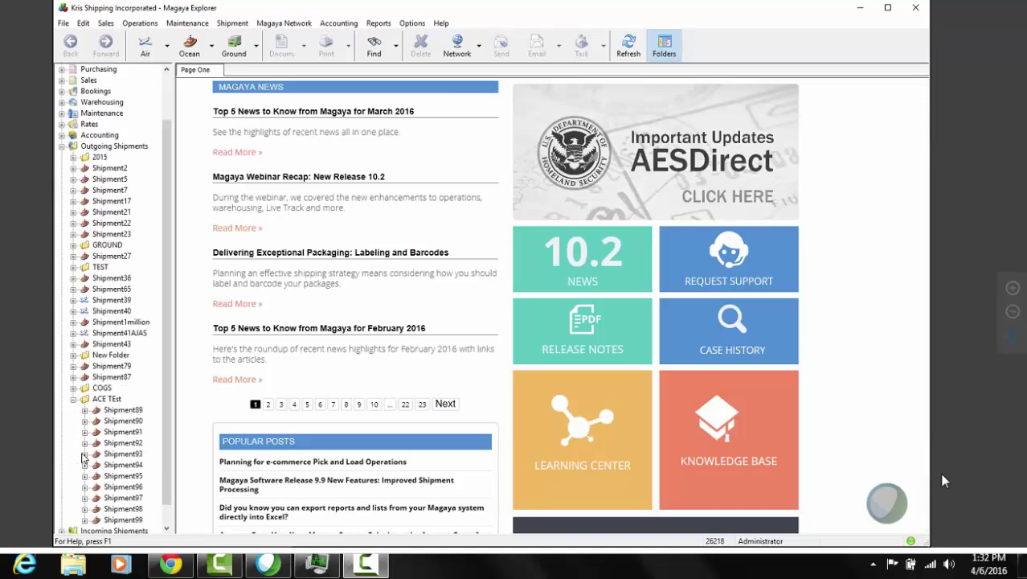
{"action": "scroll", "coordinate": [164, 481], "scroll_direction": "down", "scroll_amount": 1}
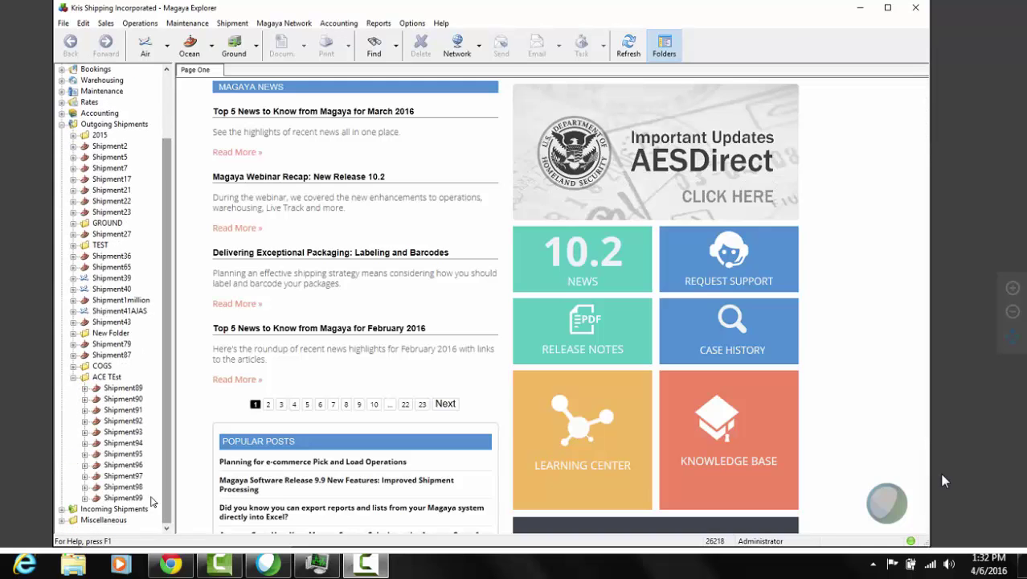
{"action": "double_click", "coordinate": [142, 498]}
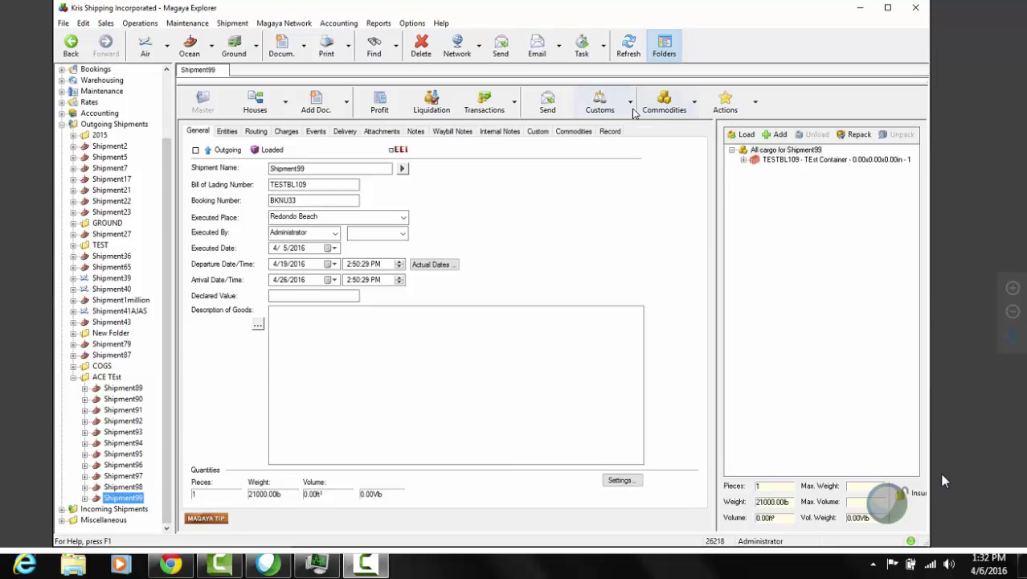
Send Shipment99's EEI to AES with a login to the ACE portal, and close the export filing without submitting it.
{"action": "left_click", "coordinate": [630, 103]}
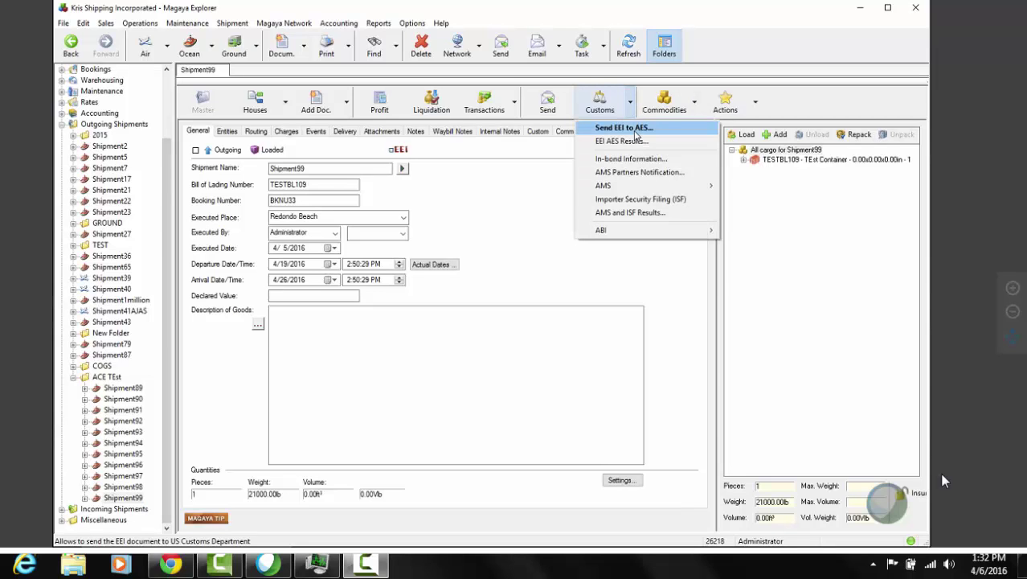
{"action": "left_click", "coordinate": [635, 129]}
{"action": "left_click", "coordinate": [298, 517]}
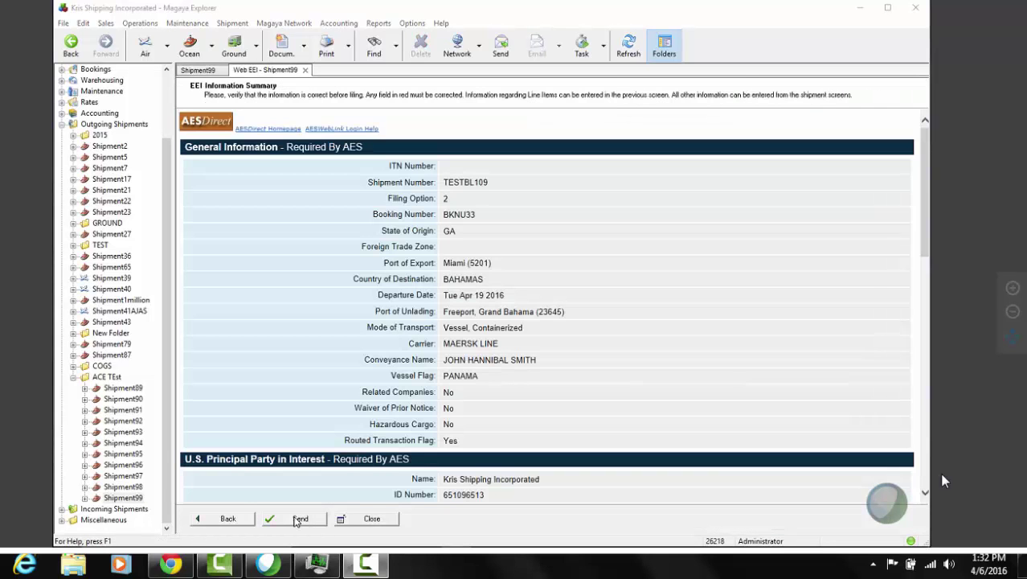
{"action": "left_click", "coordinate": [298, 518]}
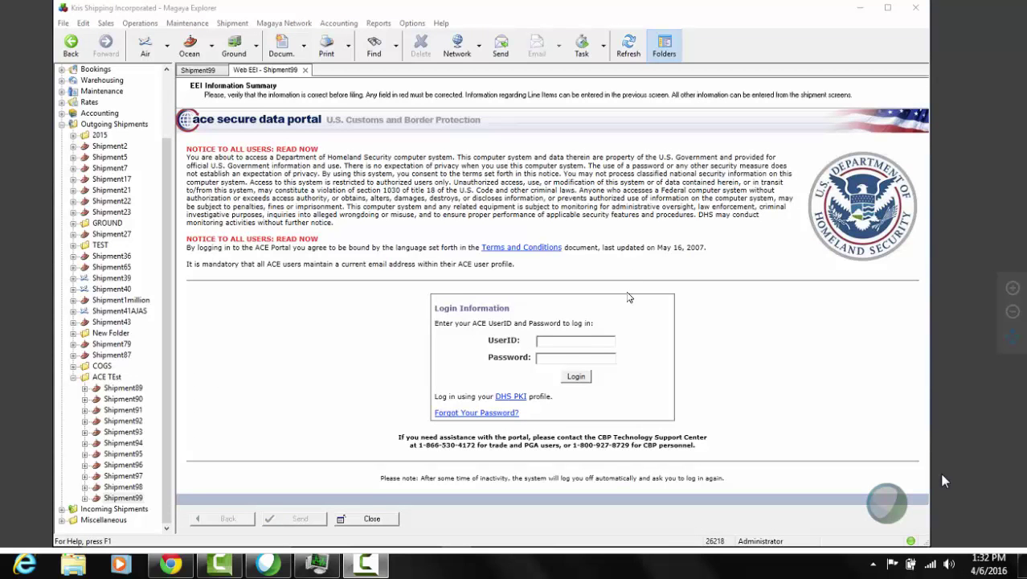
{"action": "left_click", "coordinate": [578, 378]}
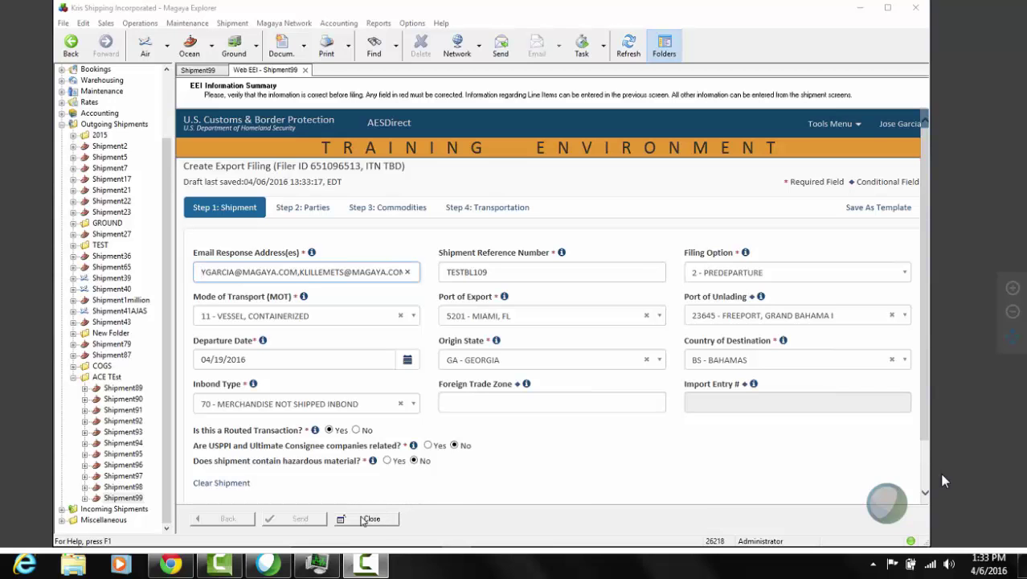
{"action": "left_click", "coordinate": [364, 520]}
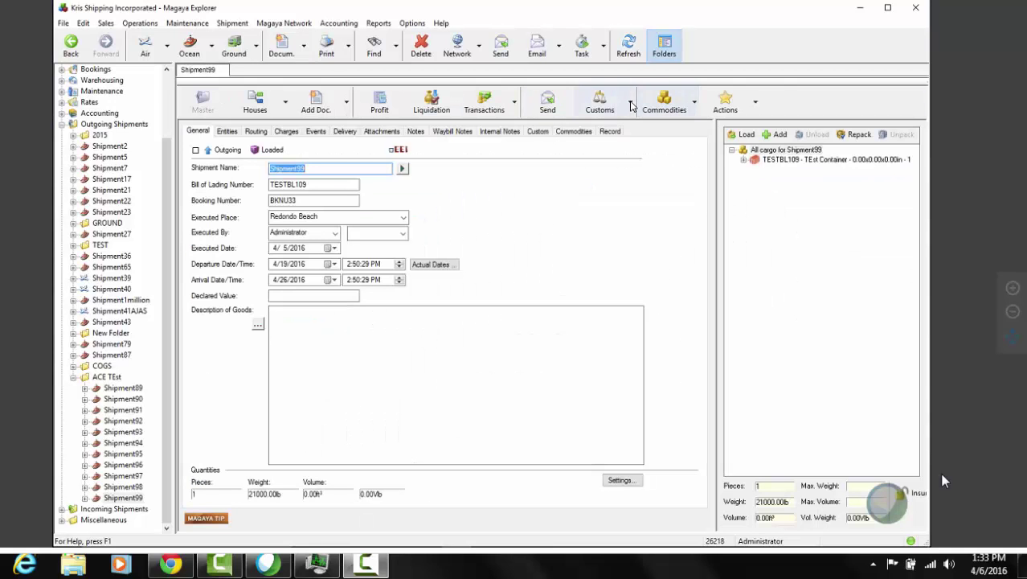
Send Shipment99's EEI to AES again, submit the export filing, and close the status message without returning to the trade website.
{"action": "left_click", "coordinate": [631, 107]}
{"action": "left_click", "coordinate": [619, 126]}
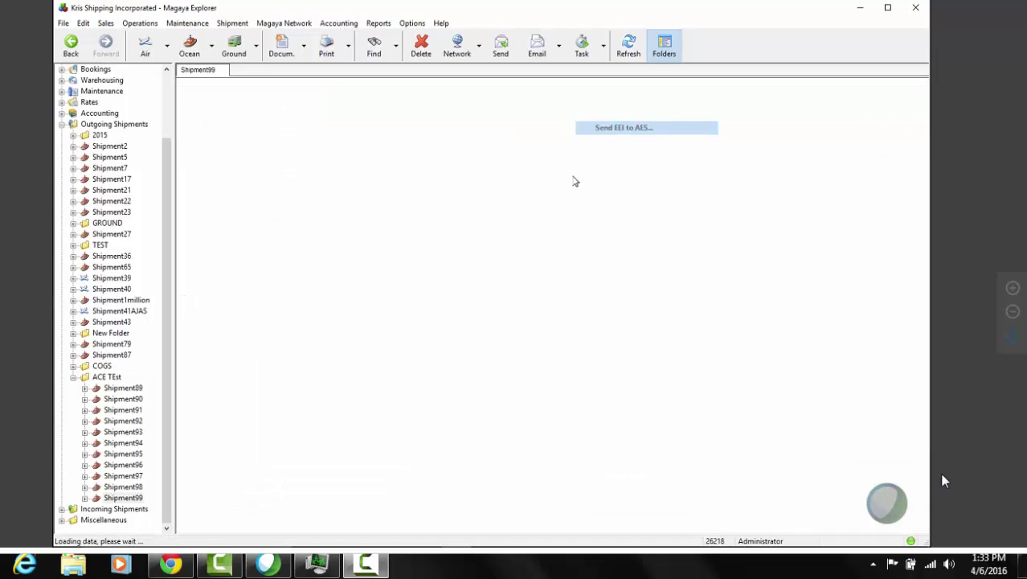
{"action": "left_click", "coordinate": [304, 518]}
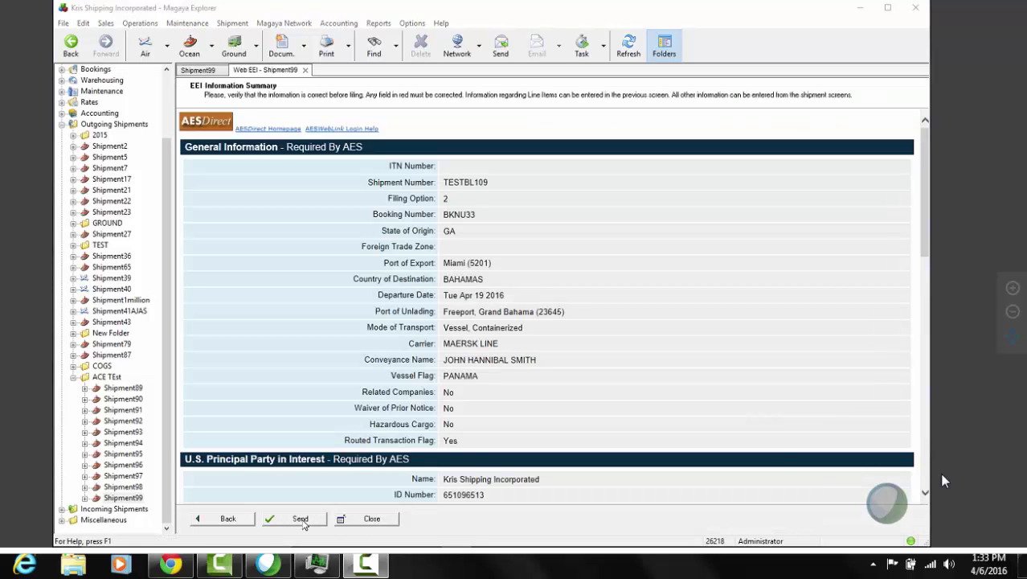
{"action": "left_click", "coordinate": [302, 519]}
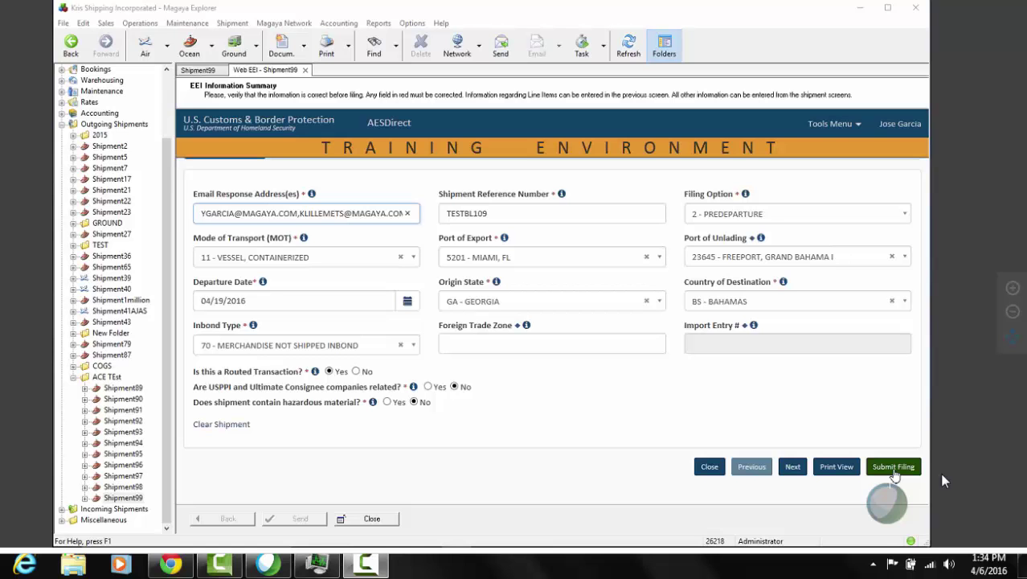
{"action": "left_click", "coordinate": [894, 467]}
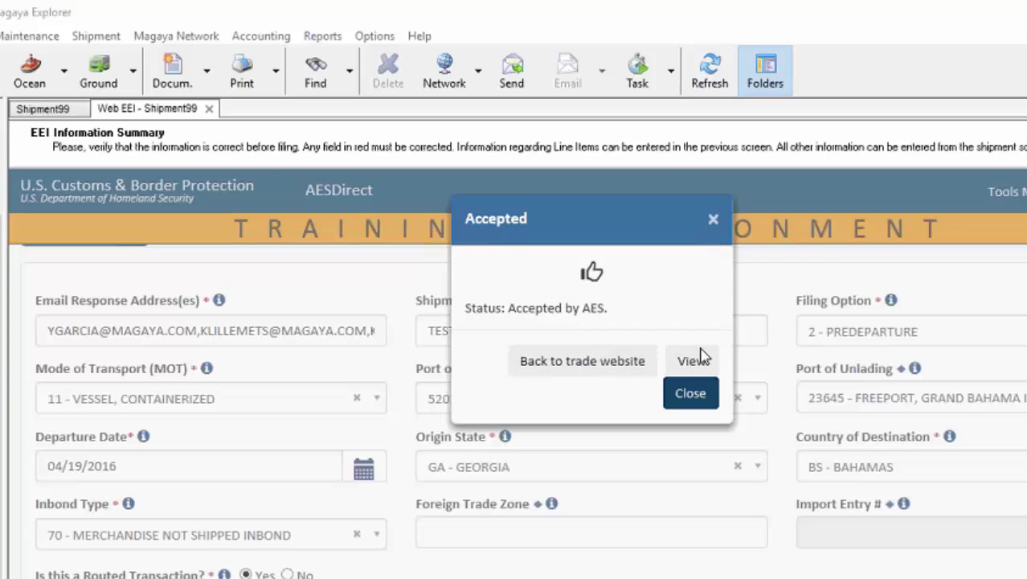
{"action": "left_click", "coordinate": [700, 395]}
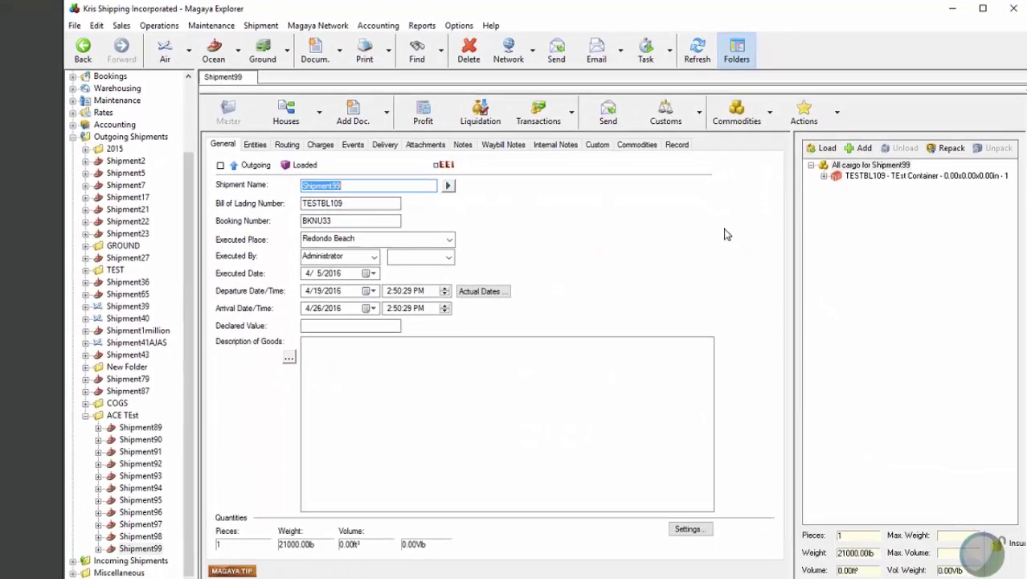
Check the EEI AES results of Shipment99 for filing and ITN details, and cancel the dialog.
{"action": "left_click", "coordinate": [699, 112]}
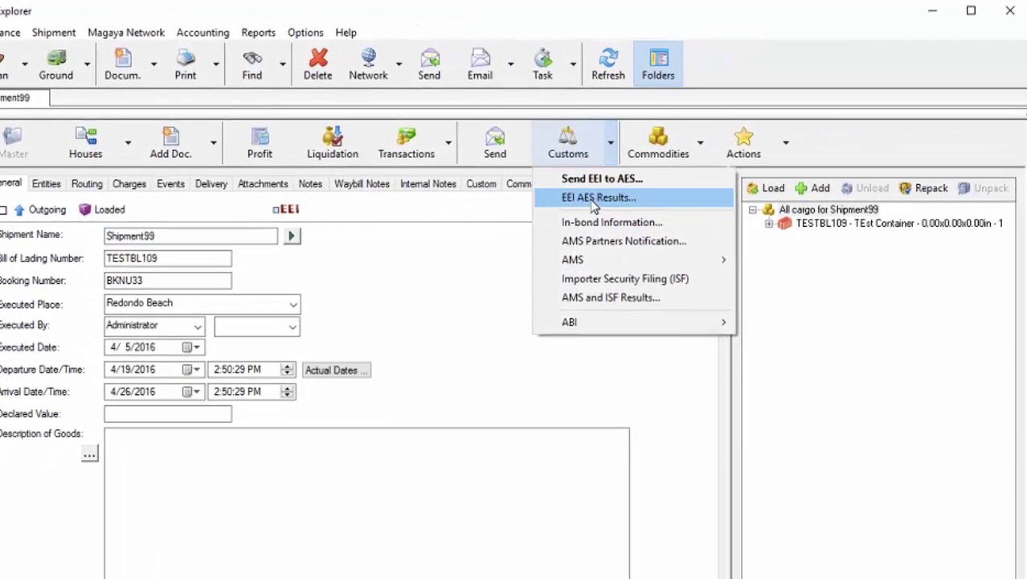
{"action": "left_click", "coordinate": [593, 198]}
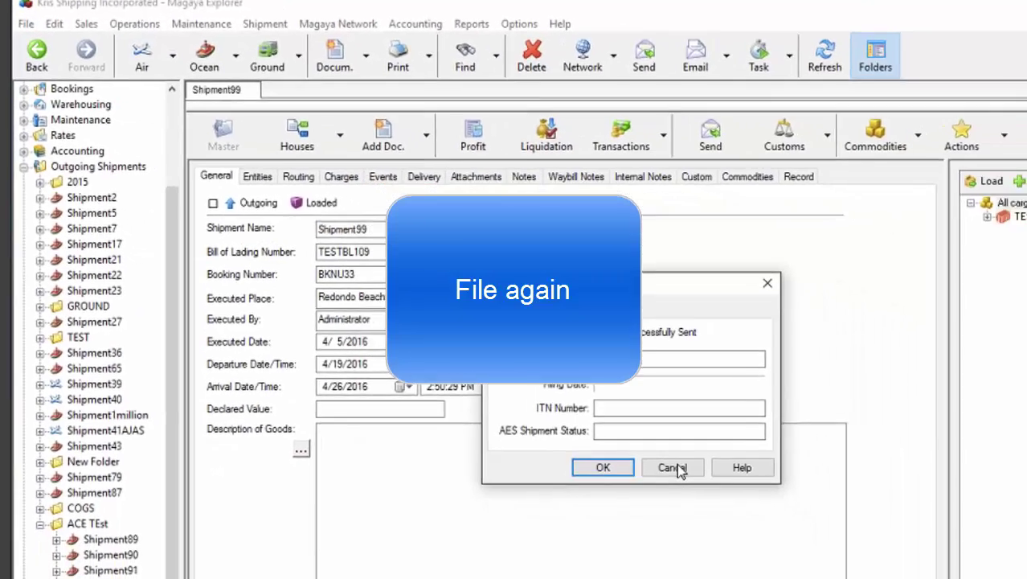
{"action": "left_click", "coordinate": [783, 540]}
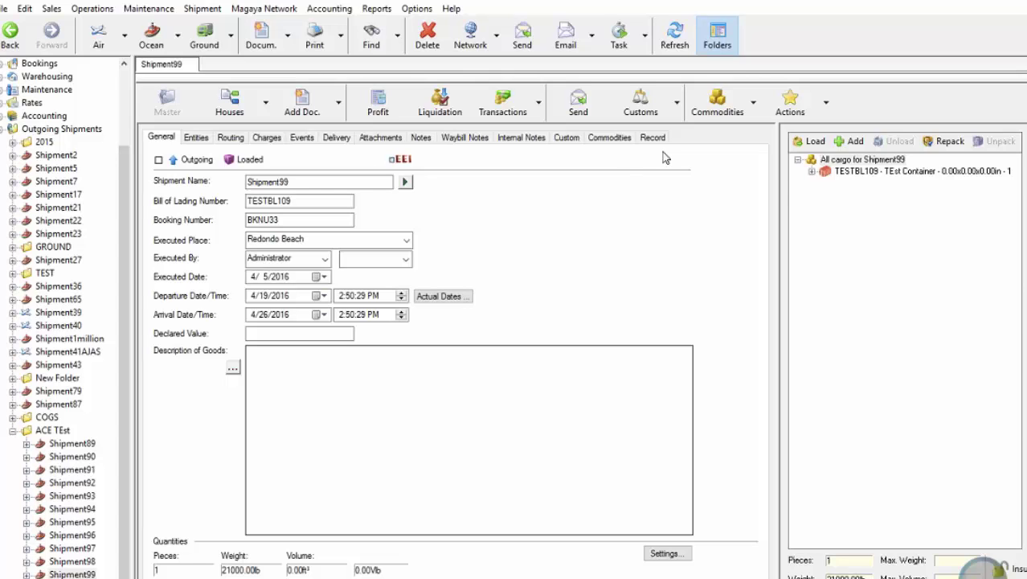
Refile Shipment99's EEI through AESDirect and return to the trade website after submission, closing the transmission page.
{"action": "left_click", "coordinate": [676, 114]}
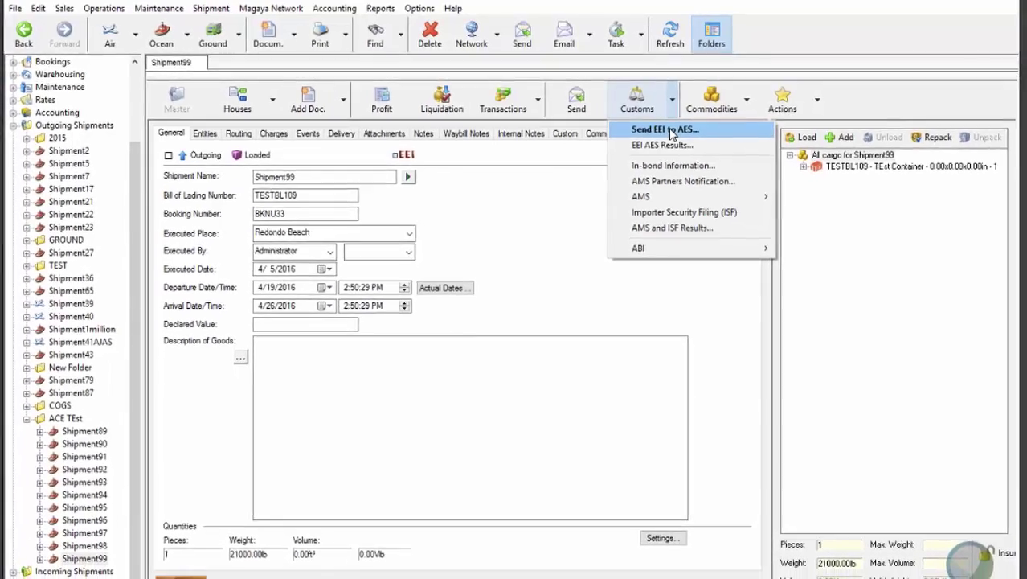
{"action": "left_click", "coordinate": [672, 133]}
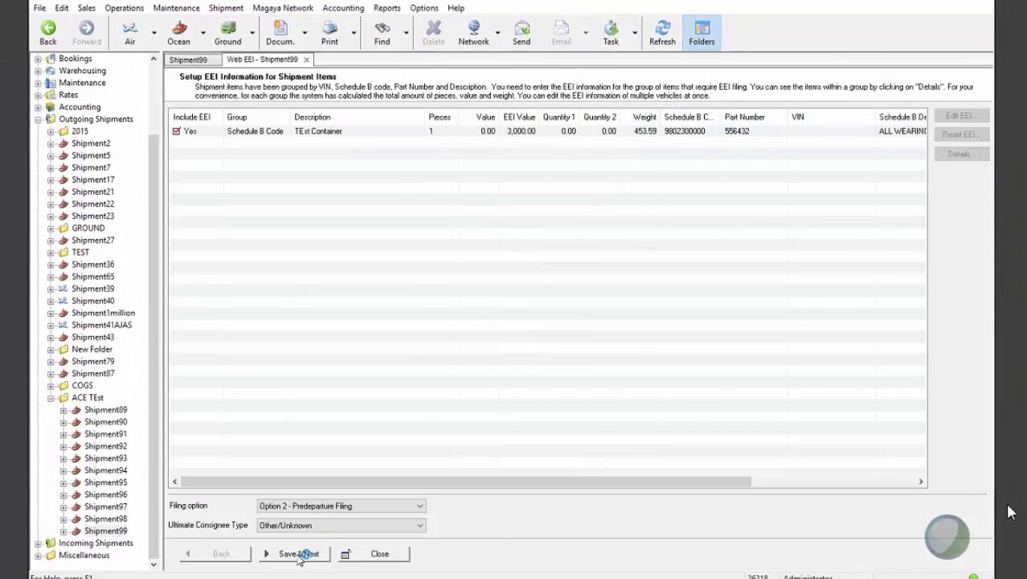
{"action": "left_click", "coordinate": [299, 554]}
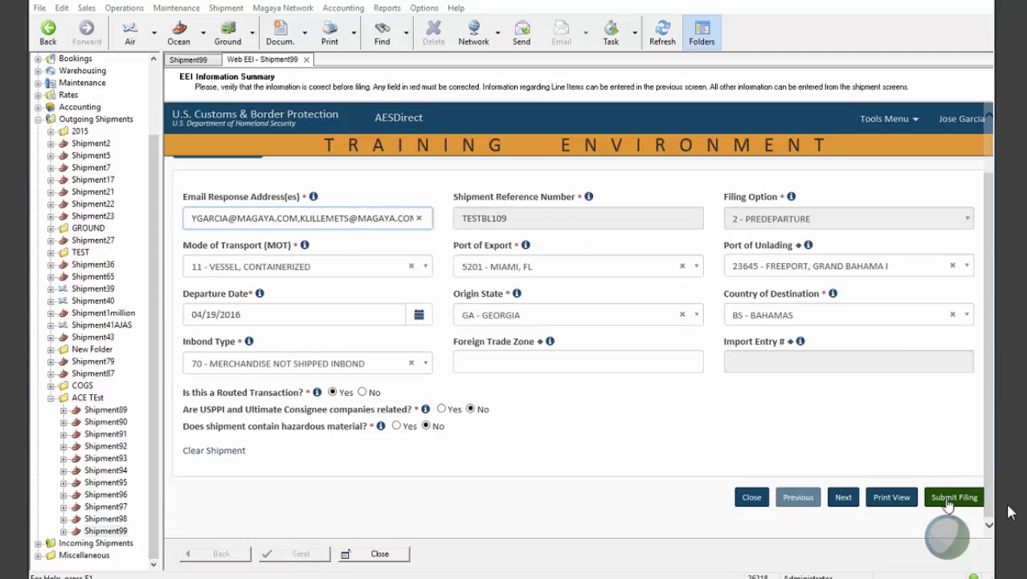
{"action": "left_click", "coordinate": [951, 496]}
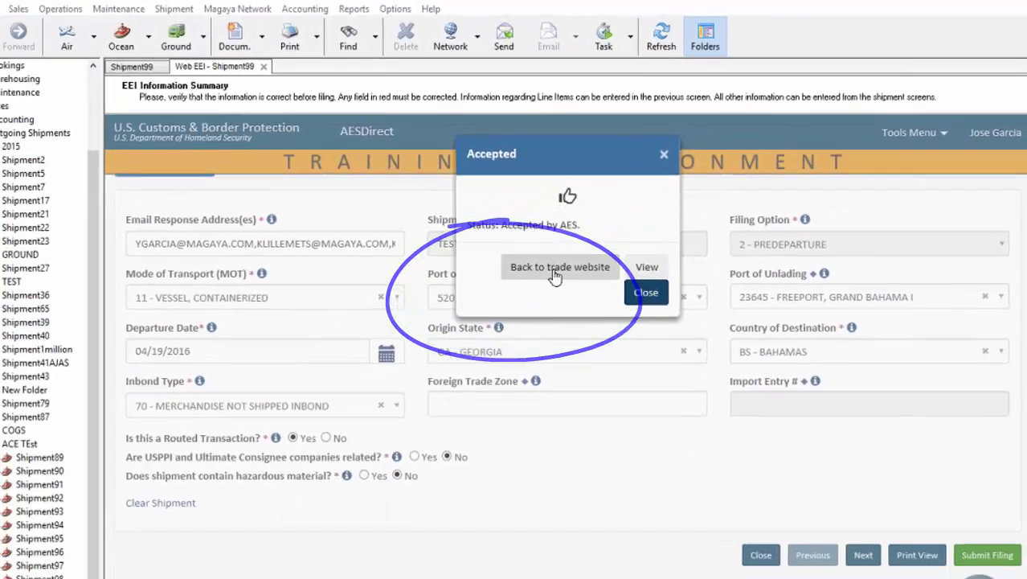
{"action": "left_click", "coordinate": [478, 358]}
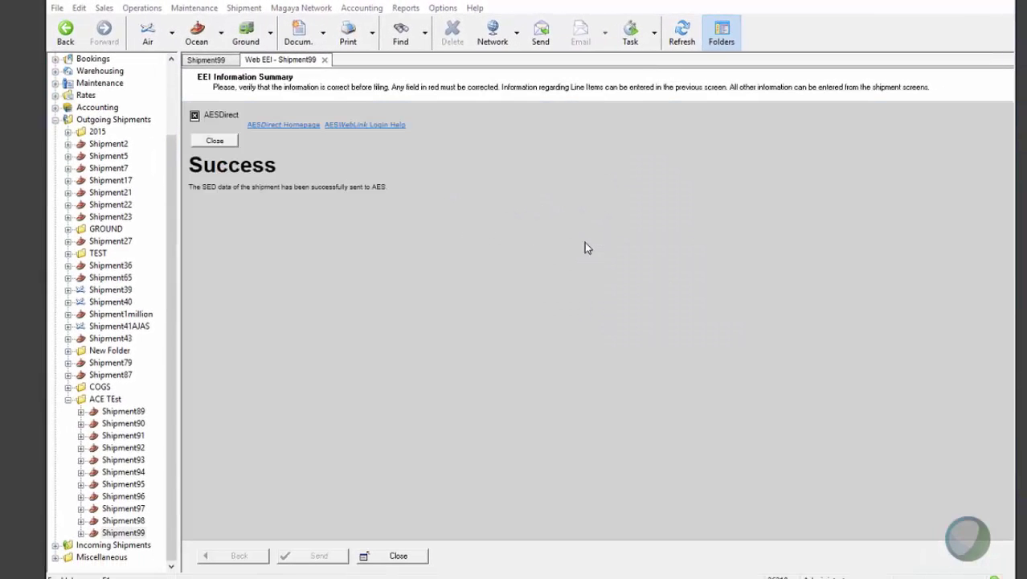
{"action": "left_click", "coordinate": [214, 141]}
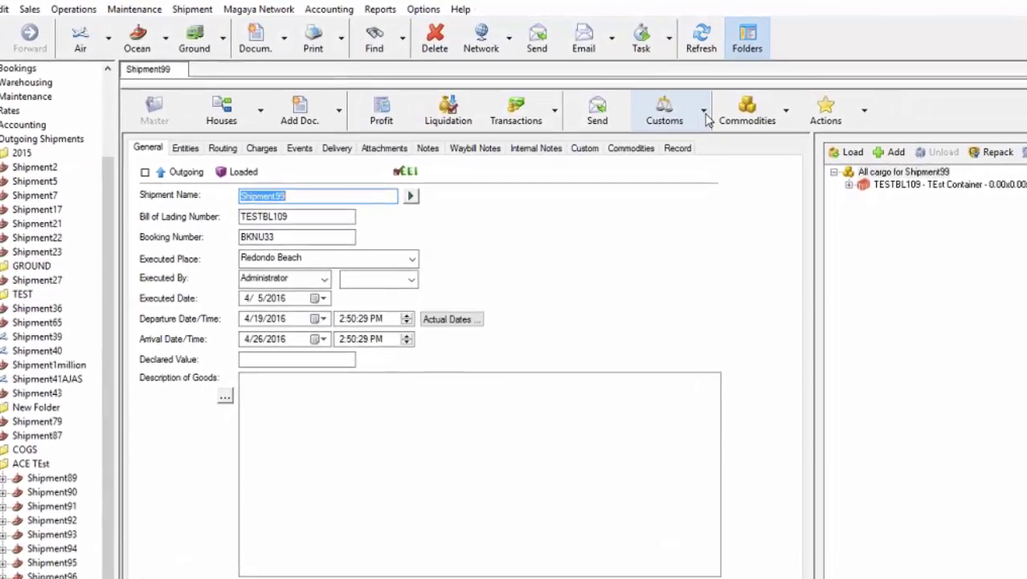
Review the sent status and ITN number in Shipment99's EEI AES results and accept the dialog.
{"action": "left_click", "coordinate": [685, 97]}
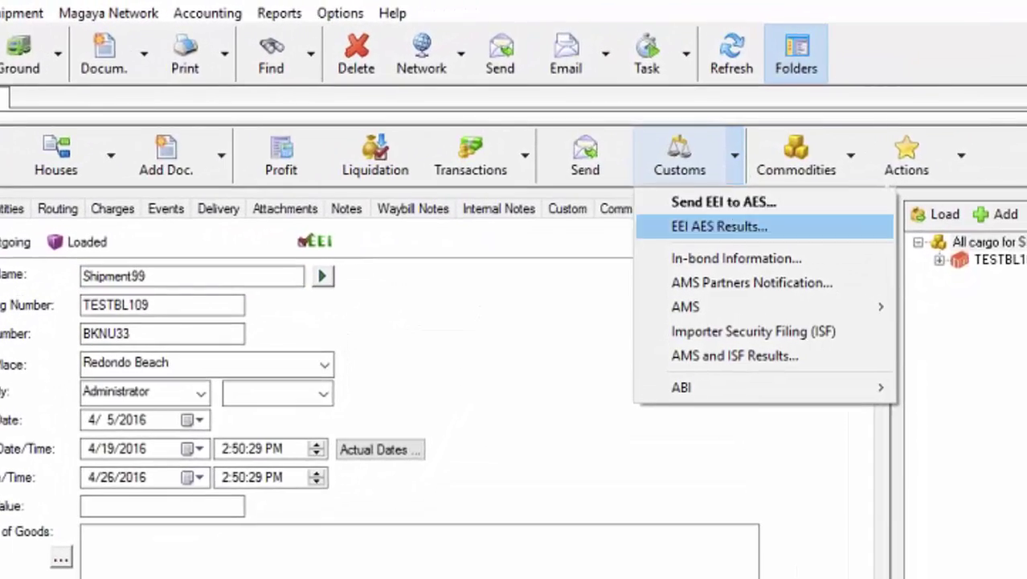
{"action": "left_click", "coordinate": [703, 188]}
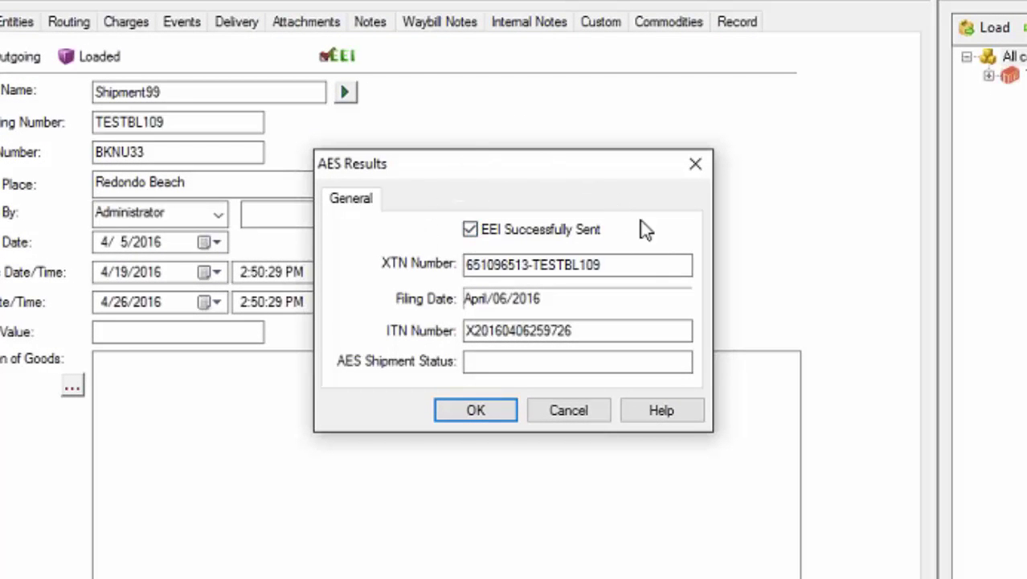
{"action": "left_click", "coordinate": [471, 230]}
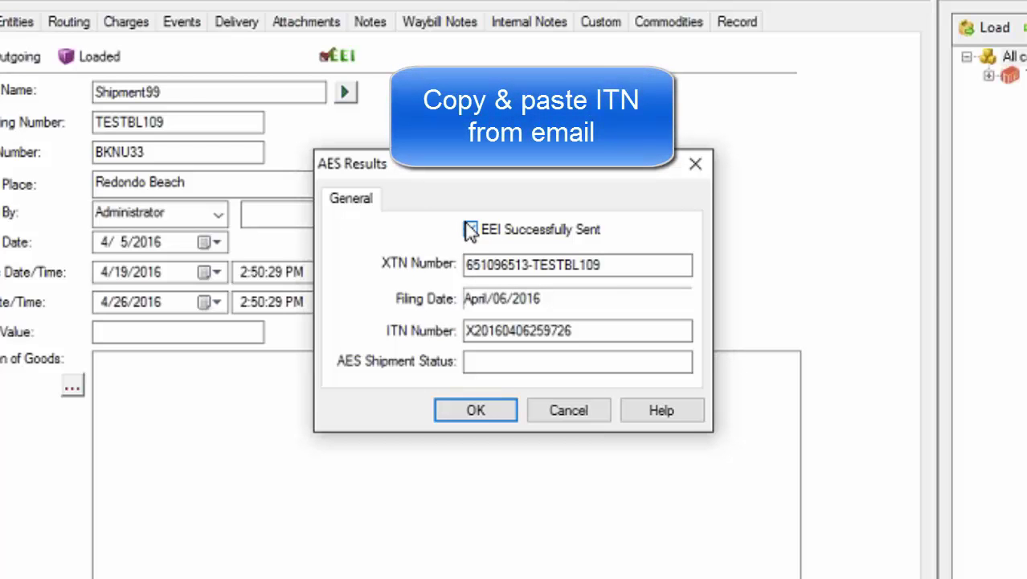
{"action": "left_click", "coordinate": [567, 329]}
{"action": "double_click", "coordinate": [567, 328]}
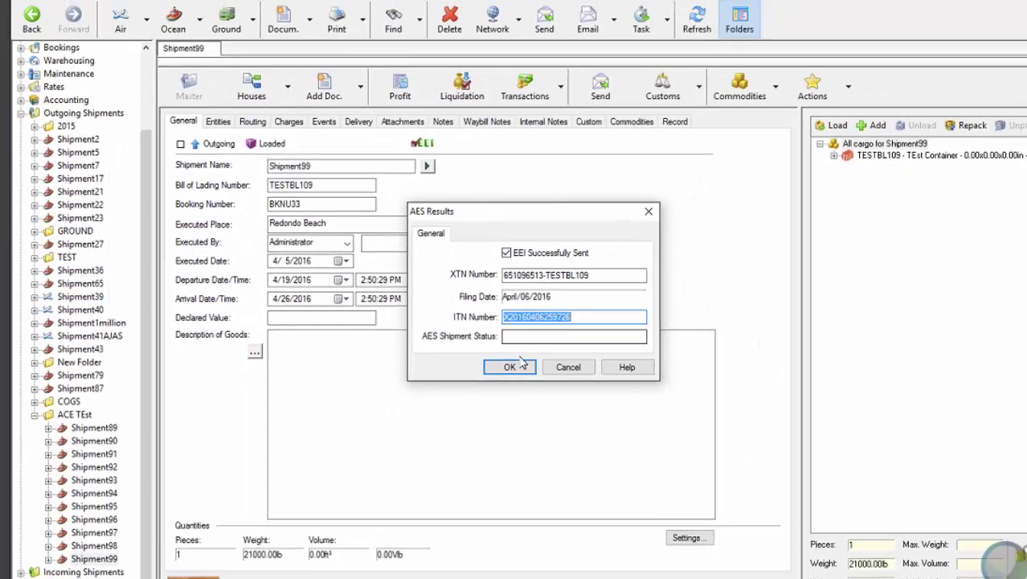
{"action": "left_click", "coordinate": [491, 406]}
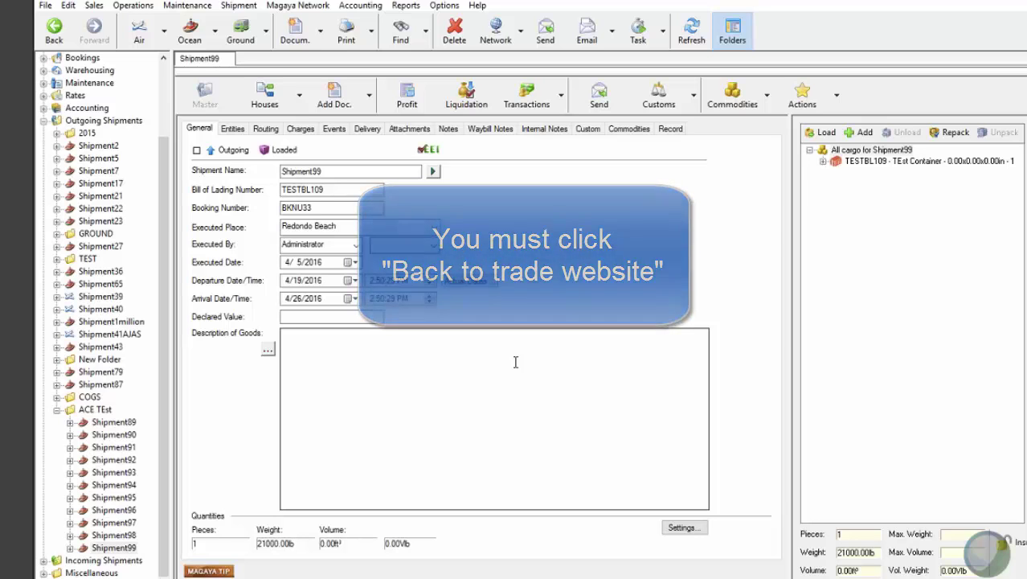
Open Shipment97 and start sending its EEI to AES, saving the EEI setup for the shipment items.
{"action": "left_click", "coordinate": [125, 522]}
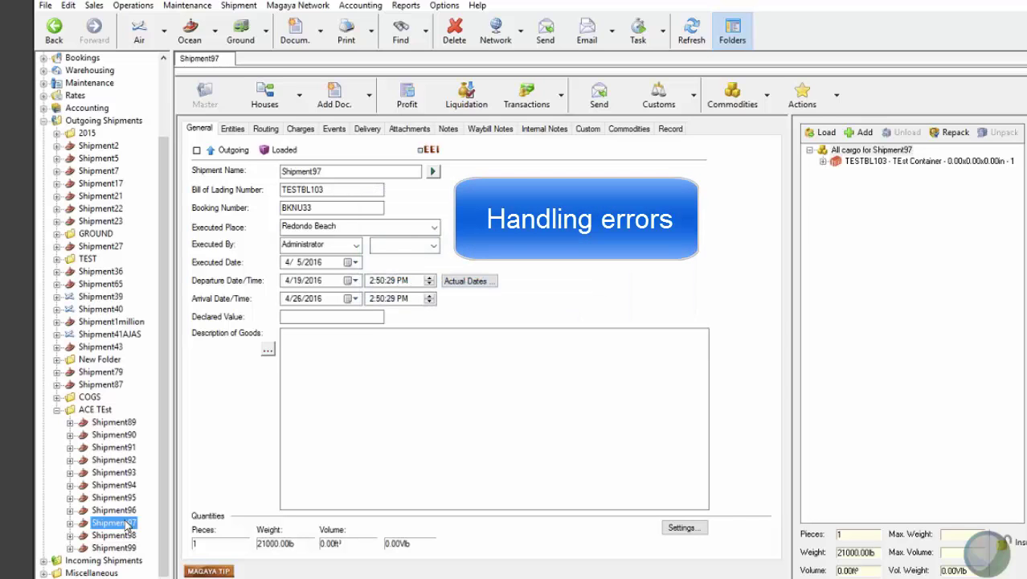
{"action": "left_click", "coordinate": [694, 98]}
{"action": "left_click", "coordinate": [682, 126]}
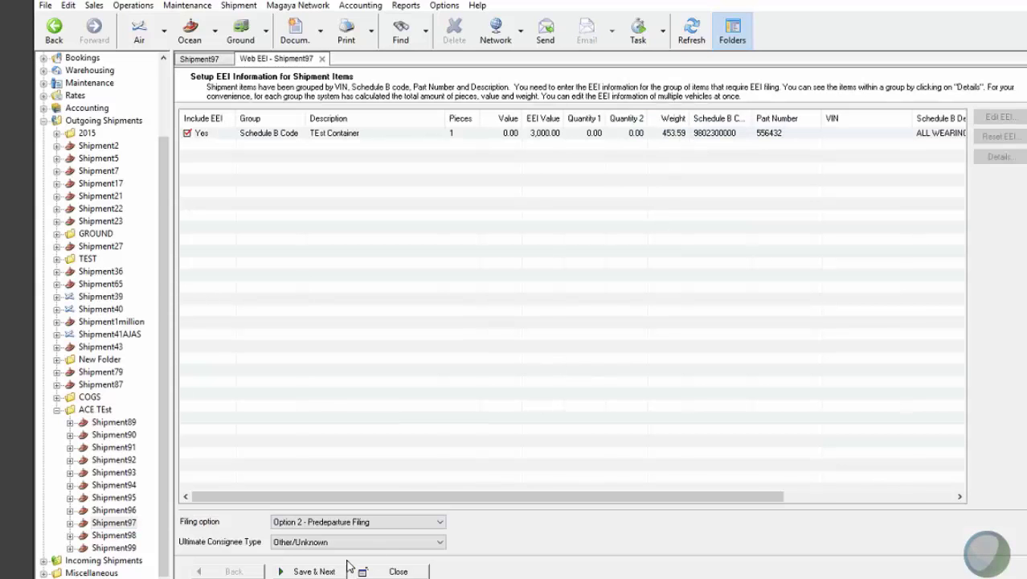
{"action": "left_click", "coordinate": [313, 572]}
Review the EEI information summary of Shipment97, send it to AESDirect and submit the export filing.
{"action": "scroll", "coordinate": [599, 329], "scroll_direction": "down", "scroll_amount": 10}
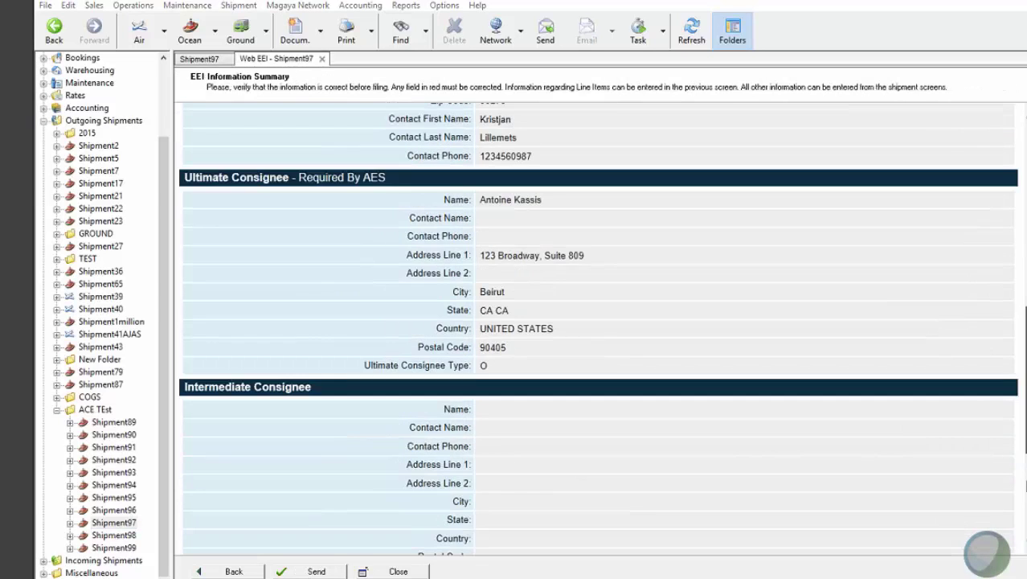
{"action": "scroll", "coordinate": [871, 491], "scroll_direction": "down", "scroll_amount": 3}
{"action": "left_click", "coordinate": [306, 571]}
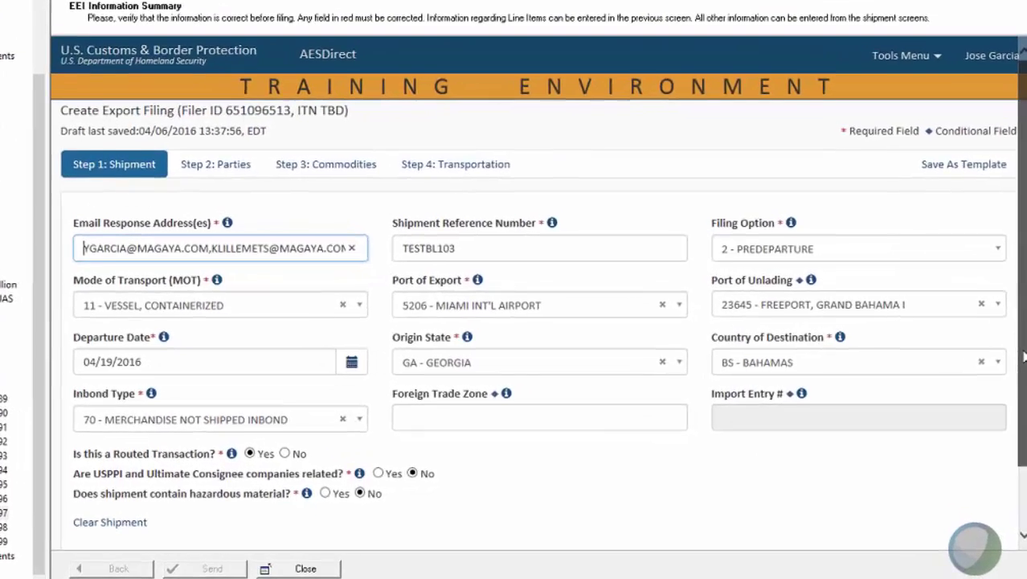
{"action": "scroll", "coordinate": [1019, 414], "scroll_direction": "down", "scroll_amount": 2}
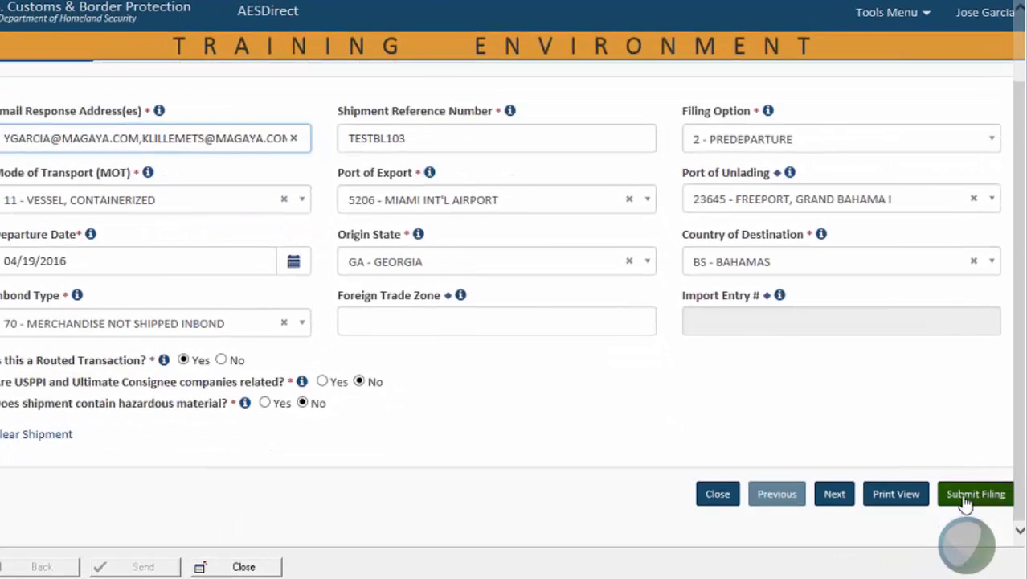
{"action": "left_click", "coordinate": [967, 500]}
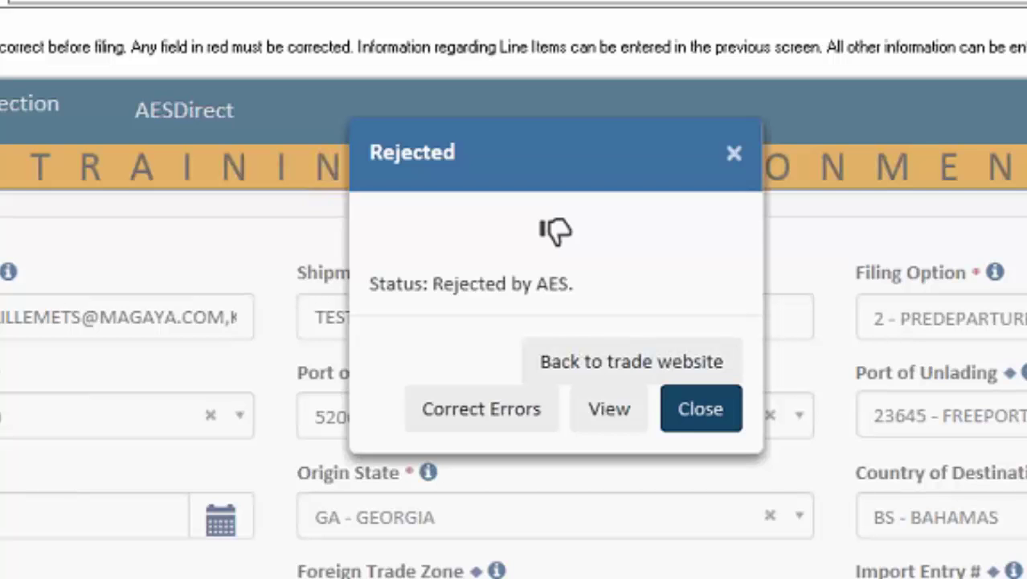
Open the rejected Shipment97 filing for error correction and set its Port of Export to 5201 - MIAMI, FL.
{"action": "left_click", "coordinate": [486, 411]}
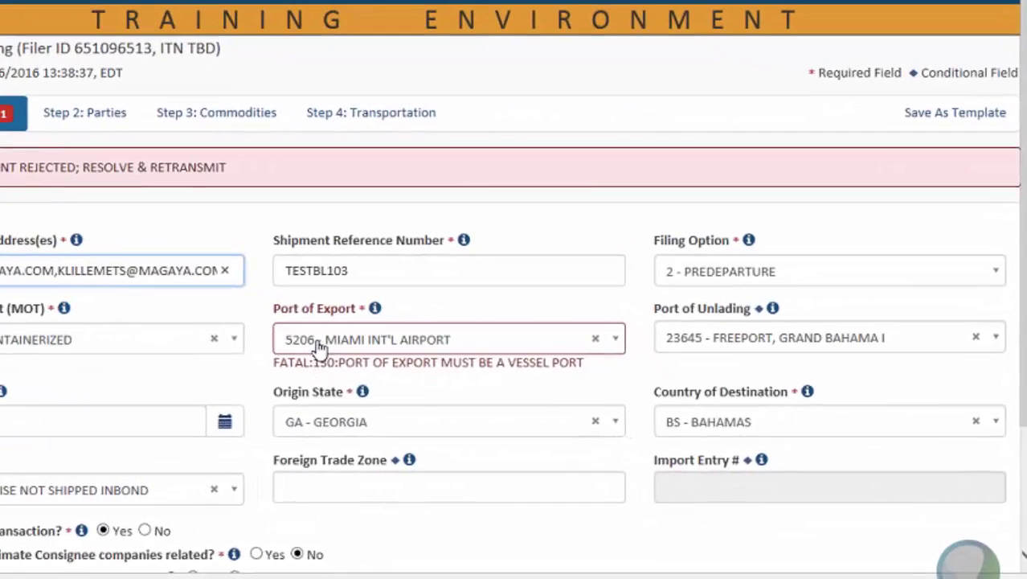
{"action": "left_click", "coordinate": [375, 364]}
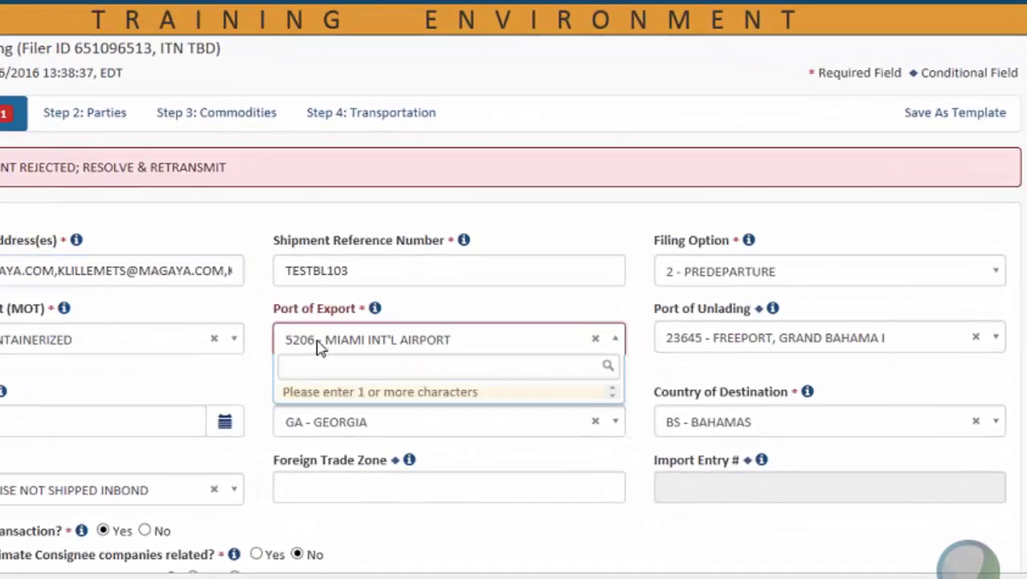
{"action": "type", "text": "5201"}
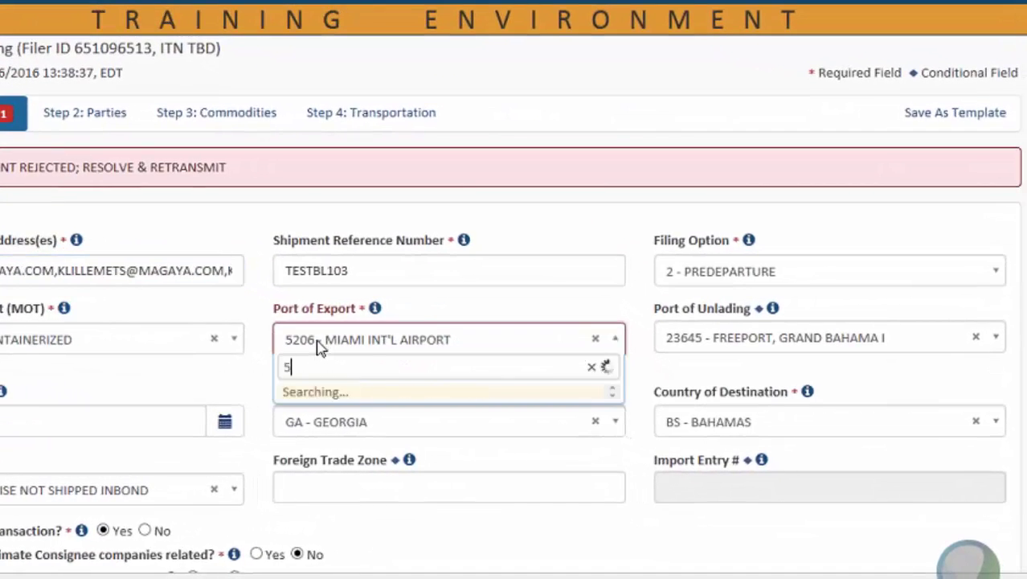
{"action": "left_click", "coordinate": [324, 313]}
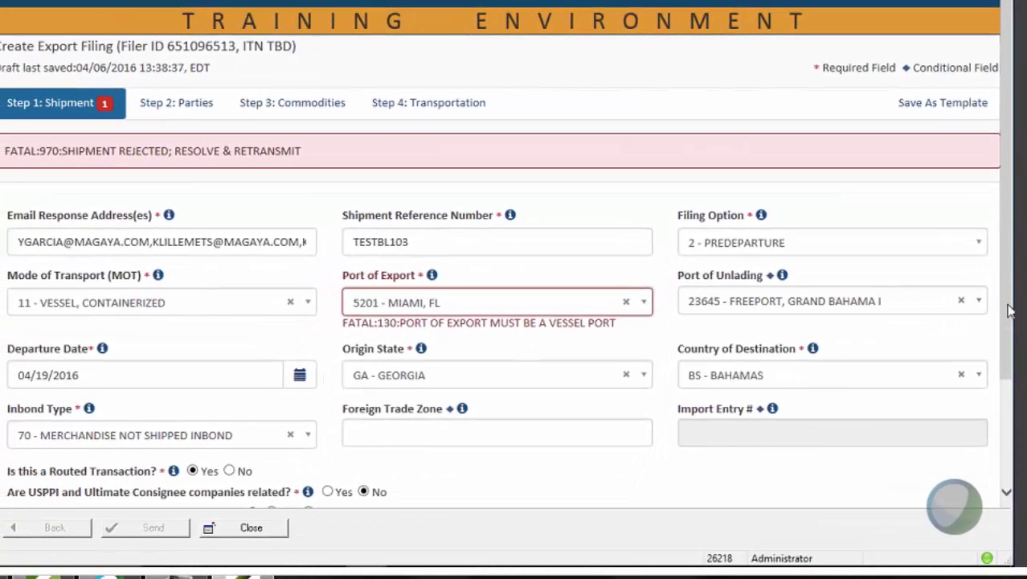
Resubmit the corrected Shipment97 filing to AESDirect and close the status message.
{"action": "scroll", "coordinate": [1011, 311], "scroll_direction": "down", "scroll_amount": 3}
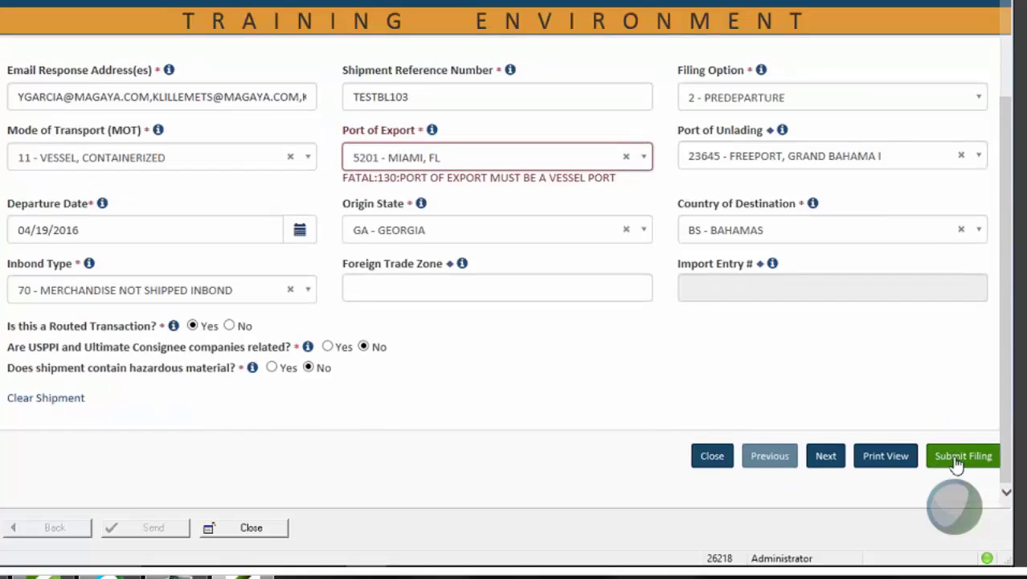
{"action": "left_click", "coordinate": [964, 464]}
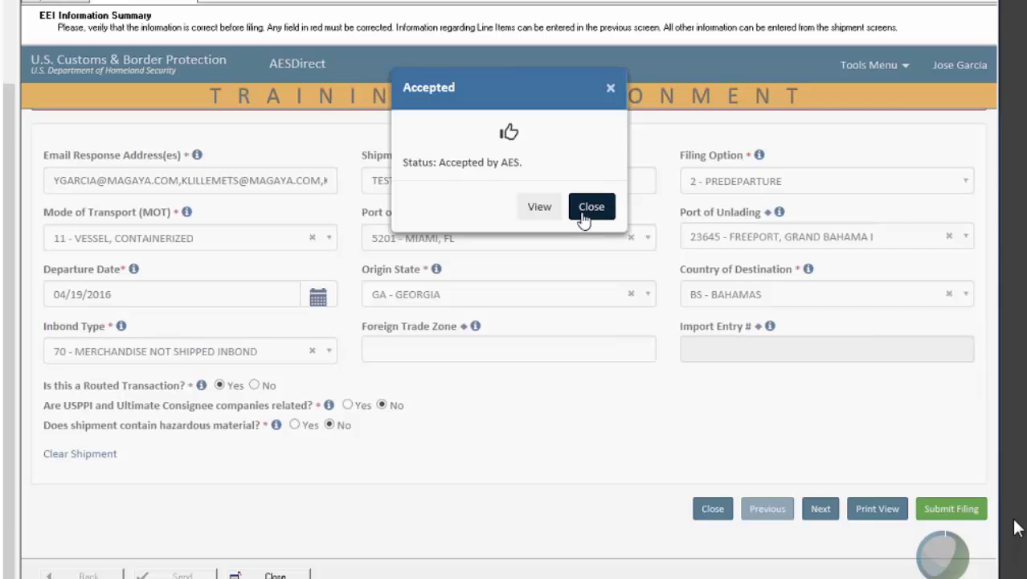
{"action": "left_click", "coordinate": [591, 211]}
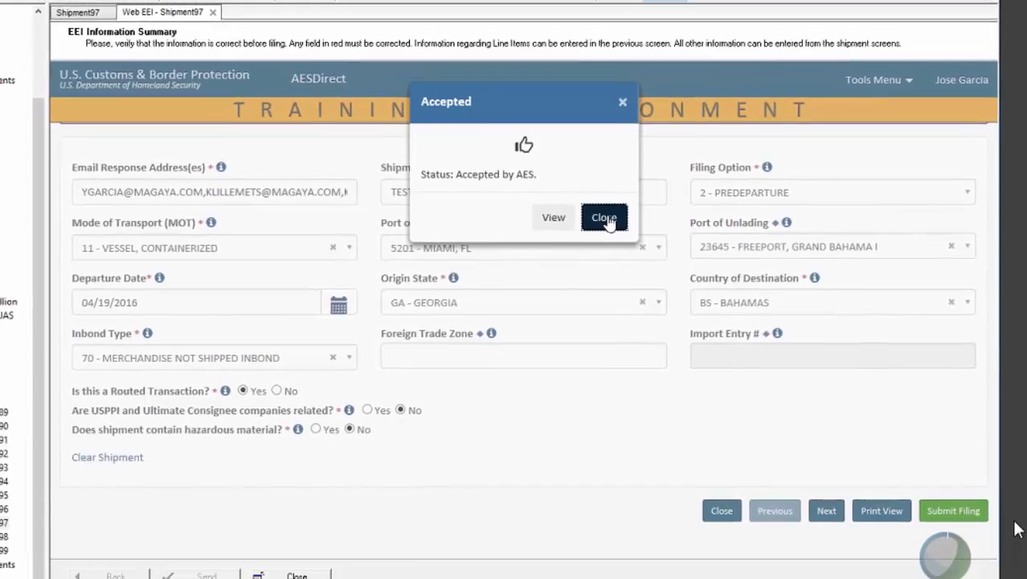
Check the AES results of Shipment97 and dismiss the dialog.
{"action": "left_click", "coordinate": [635, 76]}
{"action": "left_click", "coordinate": [568, 144]}
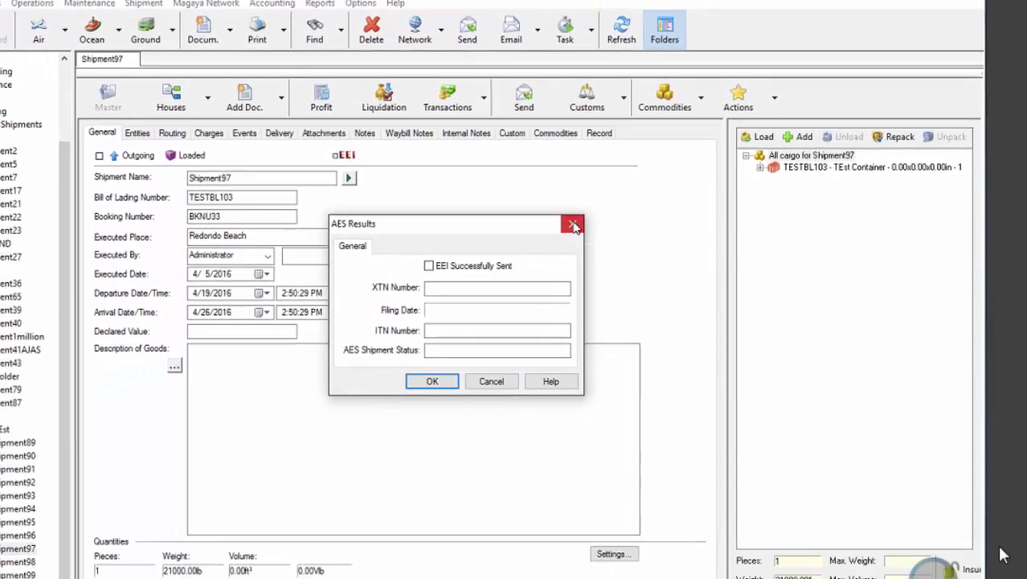
{"action": "left_click", "coordinate": [573, 226]}
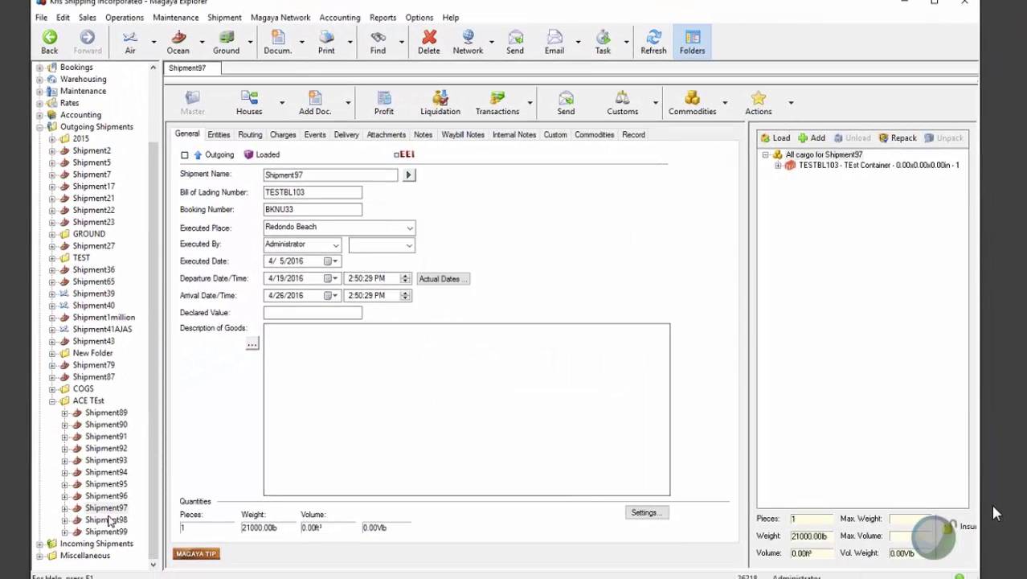
Open Shipment98 and start sending its EEI to AES, saving the EEI setup for the shipment items.
{"action": "left_click", "coordinate": [15, 561]}
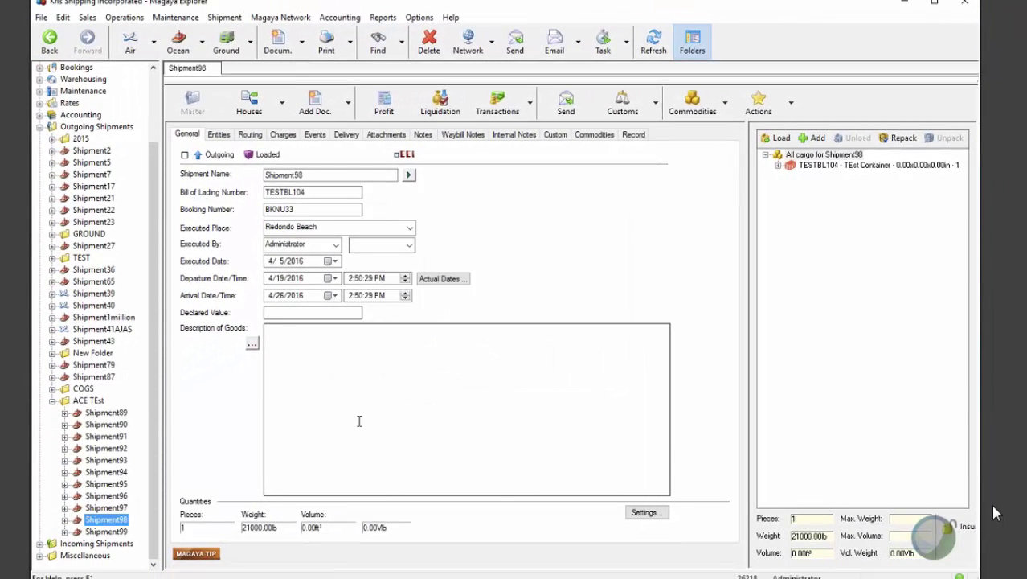
{"action": "left_click", "coordinate": [637, 105]}
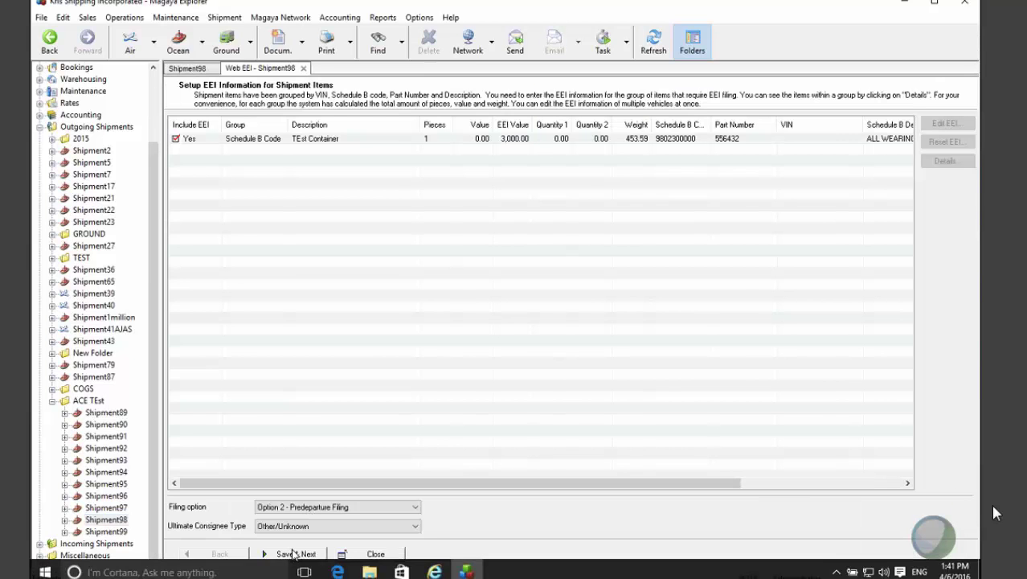
{"action": "left_click", "coordinate": [293, 554]}
{"action": "left_click", "coordinate": [295, 554]}
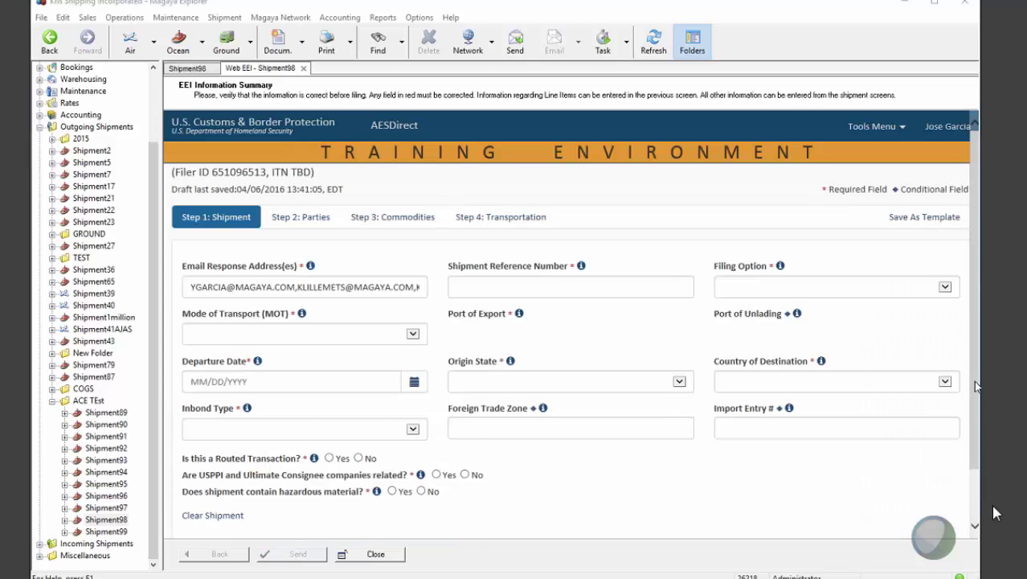
Submit the export filing of Shipment98, examine its errors and close the Web EEI page.
{"action": "scroll", "coordinate": [972, 385], "scroll_direction": "down", "scroll_amount": 1}
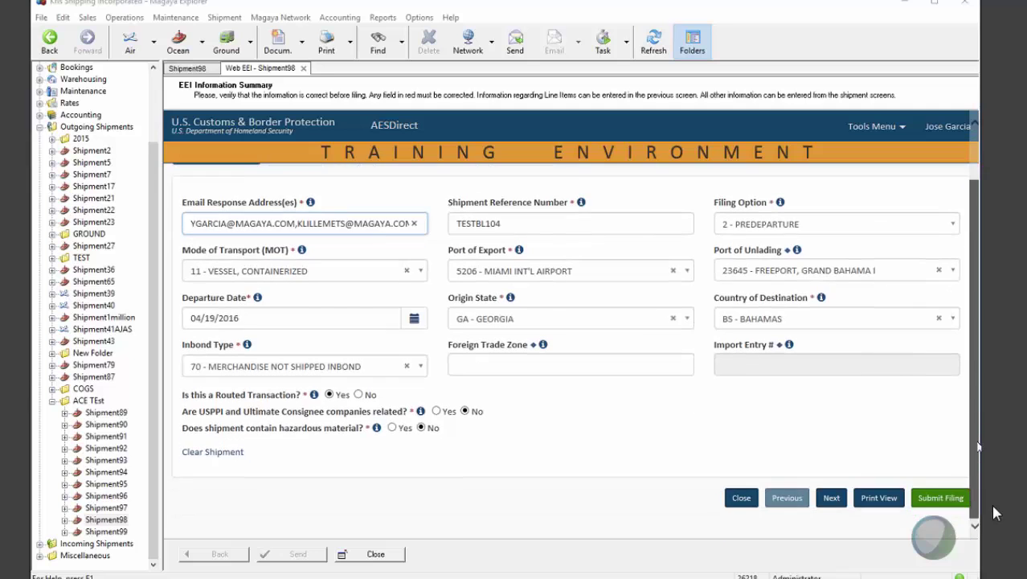
{"action": "left_click", "coordinate": [934, 498]}
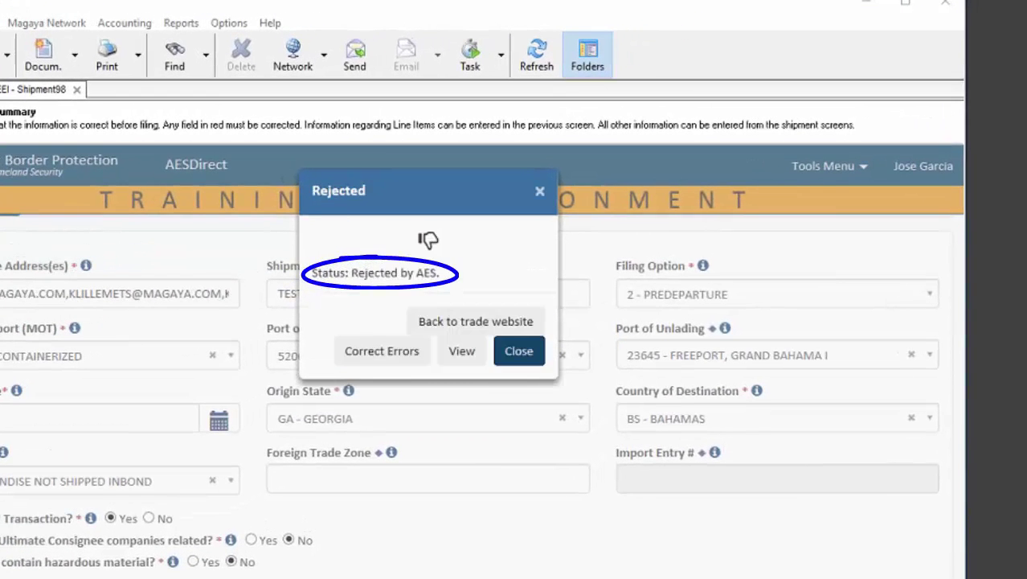
{"action": "left_click", "coordinate": [391, 354]}
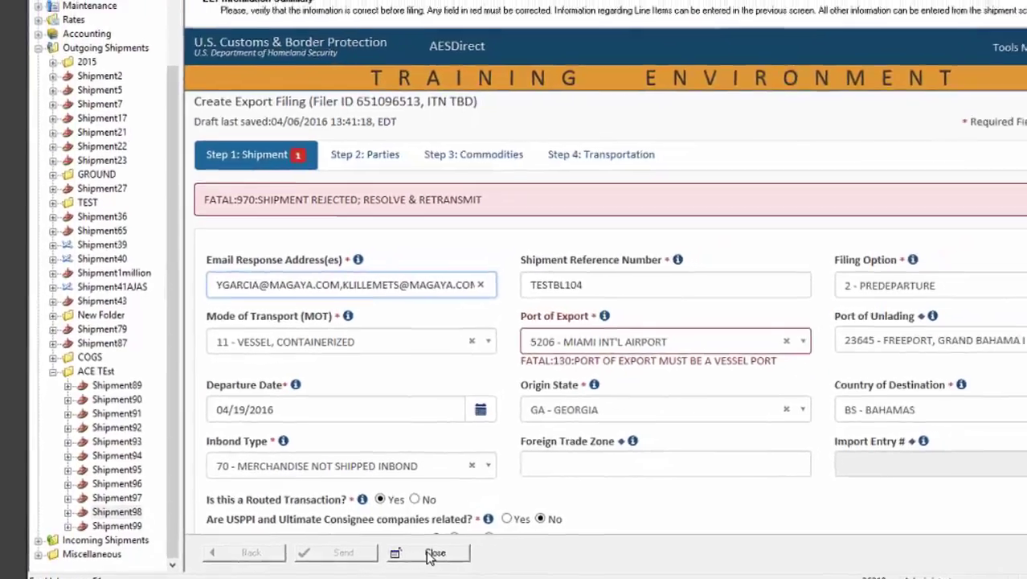
{"action": "left_click", "coordinate": [434, 552]}
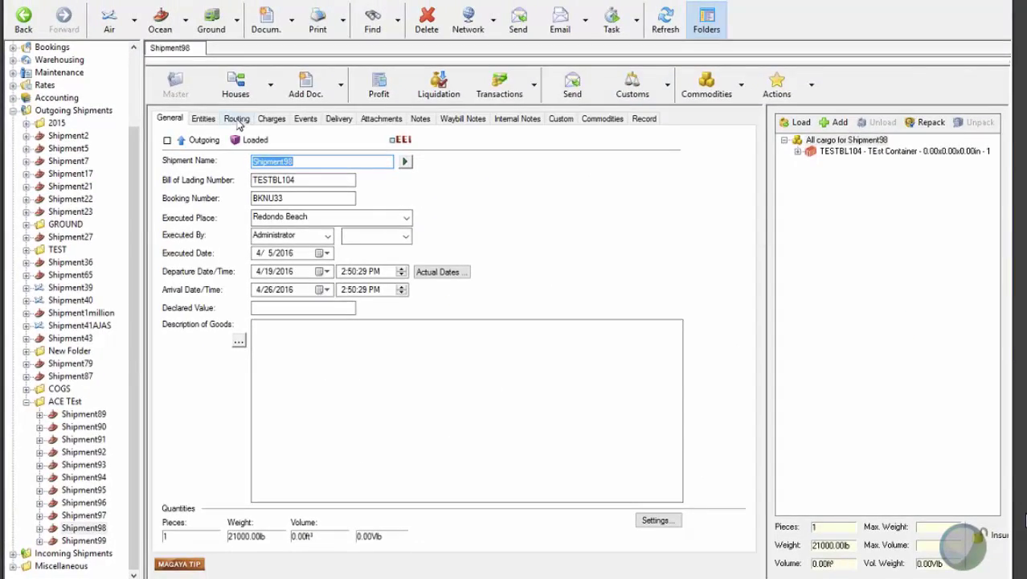
Set the US customs origin code in Shipment98's routing details to 5201.
{"action": "left_click", "coordinate": [236, 119]}
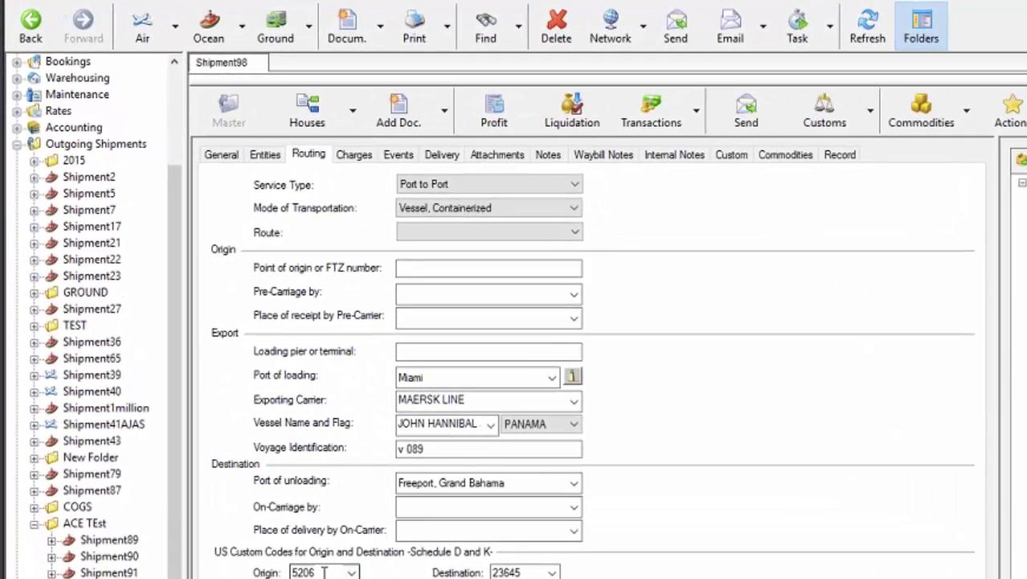
{"action": "double_click", "coordinate": [324, 572]}
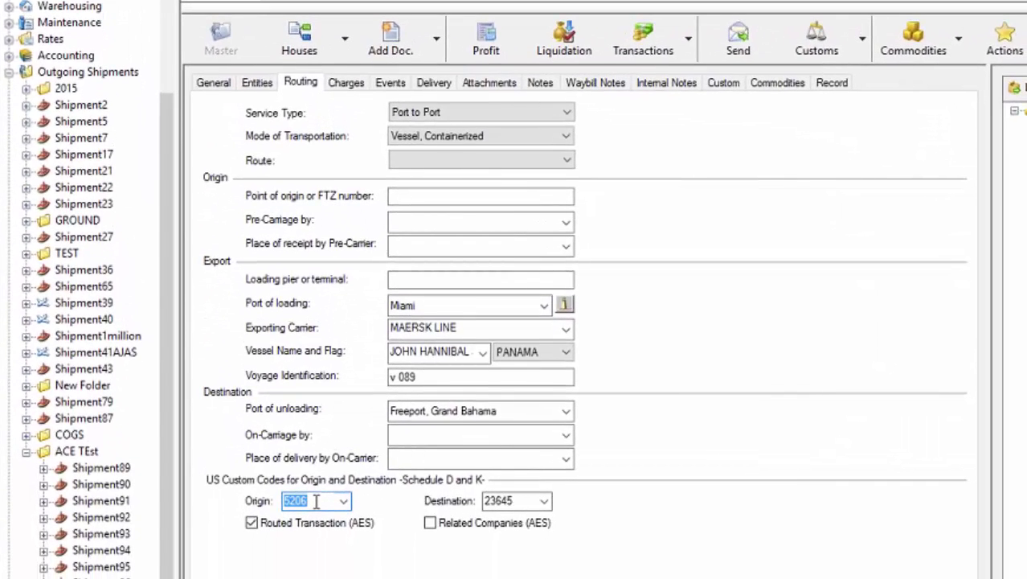
{"action": "left_click", "coordinate": [316, 501]}
{"action": "type", "text": "1"}
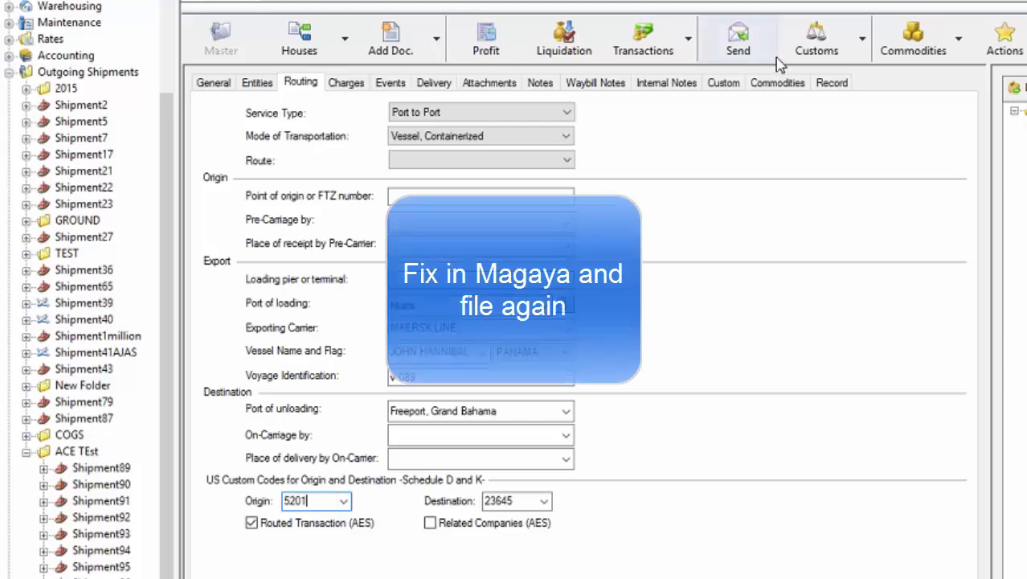
Restart the EEI transmission for Shipment98 and save the item setup to reach the EEI information summary.
{"action": "left_click", "coordinate": [807, 36]}
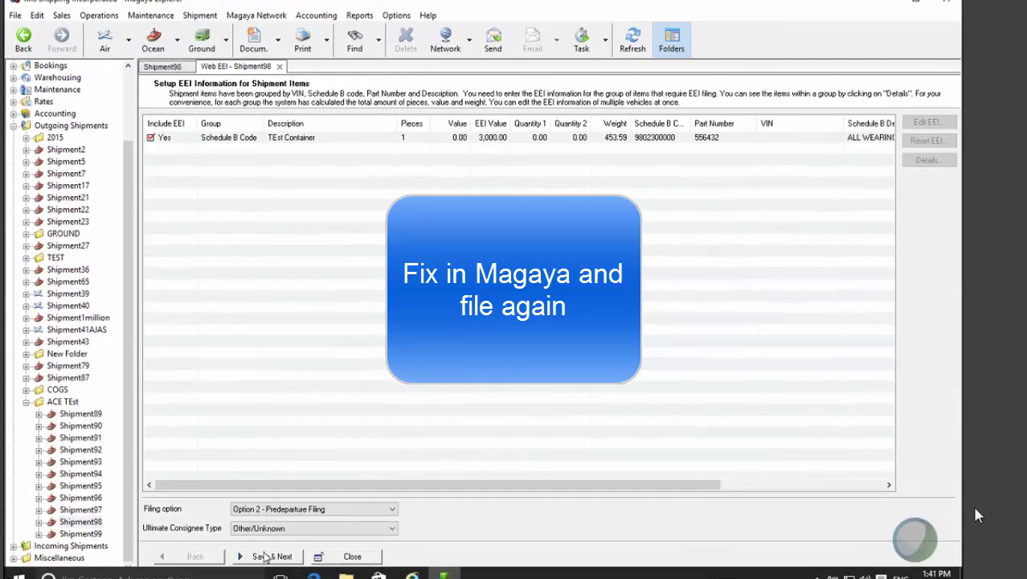
{"action": "left_click", "coordinate": [270, 555]}
{"action": "left_click", "coordinate": [270, 555]}
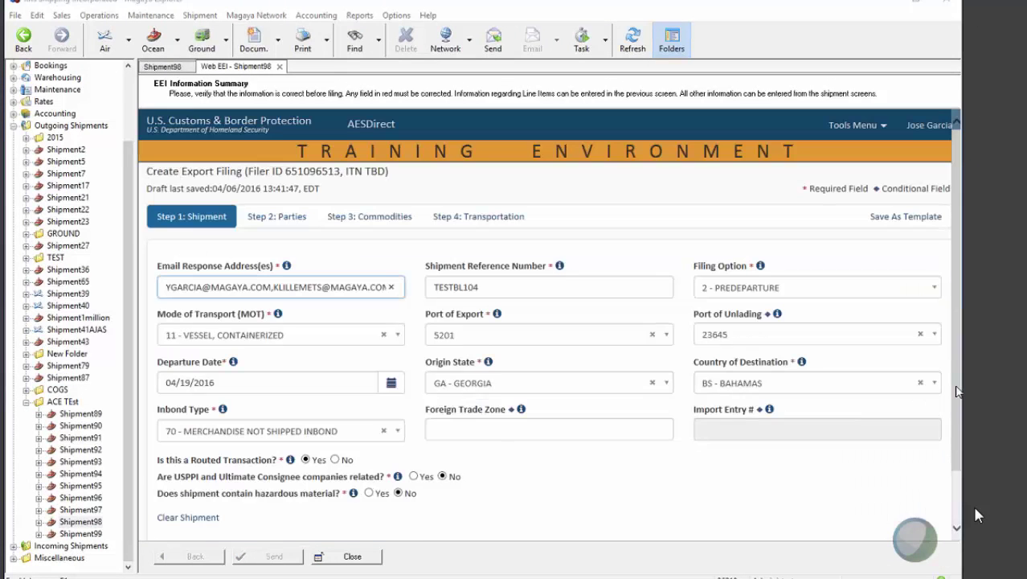
Submit the Shipment98 filing again, return to the trade website and close the transmission page.
{"action": "left_click_drag", "start_coordinate": [957, 425], "coordinate": [957, 460]}
{"action": "left_click", "coordinate": [917, 528]}
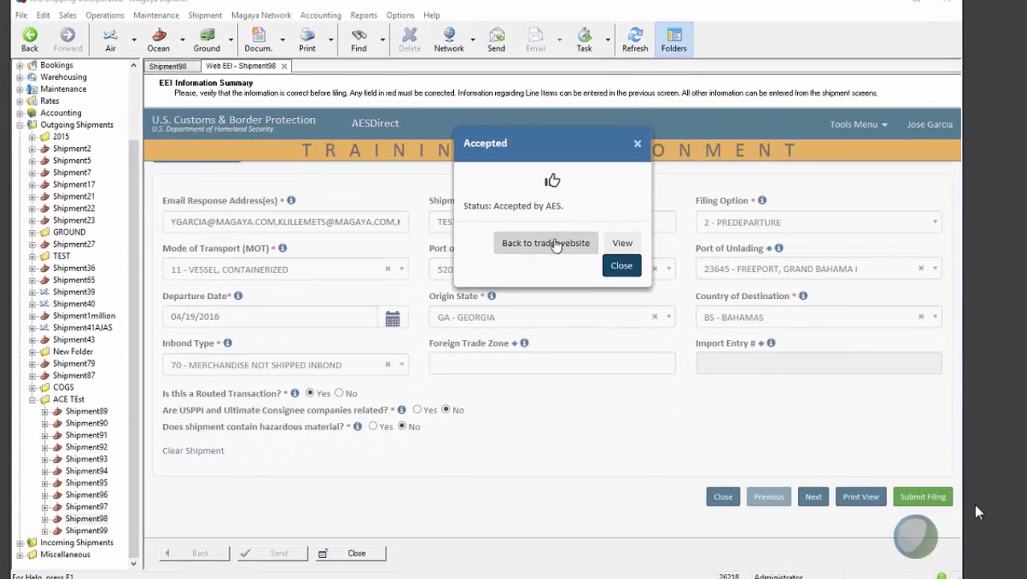
{"action": "left_click", "coordinate": [555, 244]}
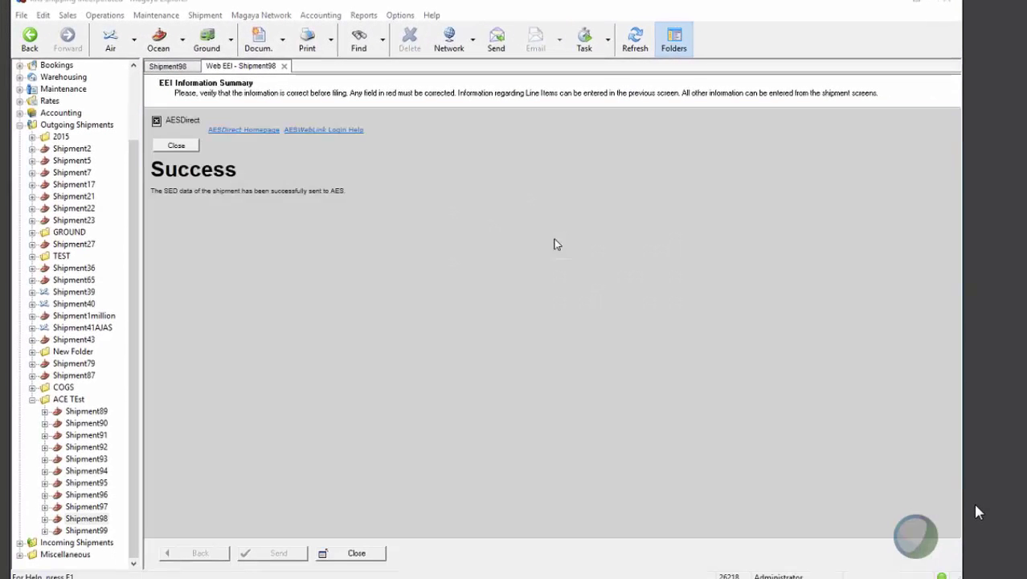
{"action": "left_click", "coordinate": [179, 145]}
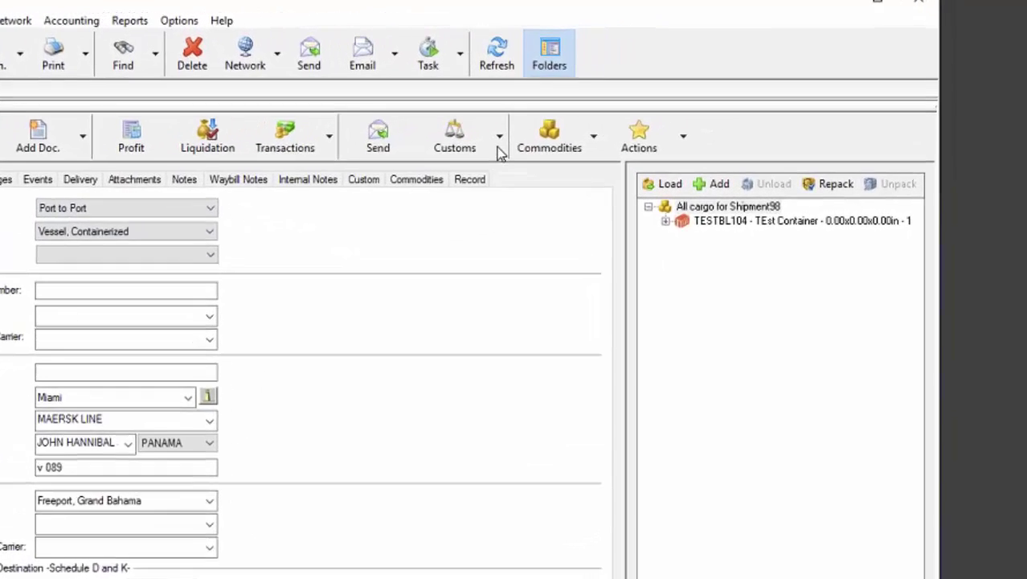
Review the sent status and ITN number in Shipment98's AES results and accept the dialog.
{"action": "left_click", "coordinate": [461, 161]}
{"action": "left_click", "coordinate": [466, 211]}
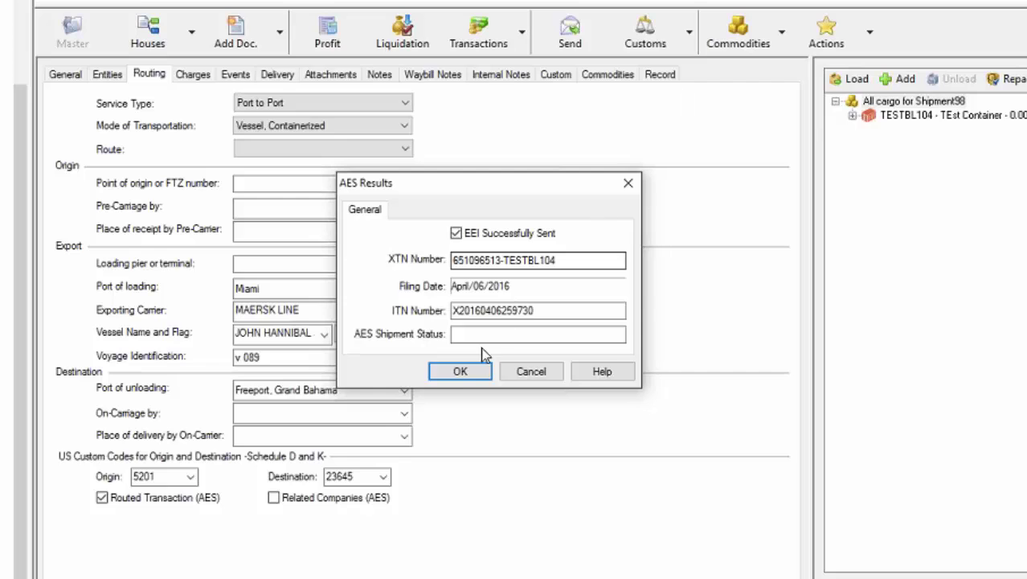
{"action": "left_click", "coordinate": [460, 371]}
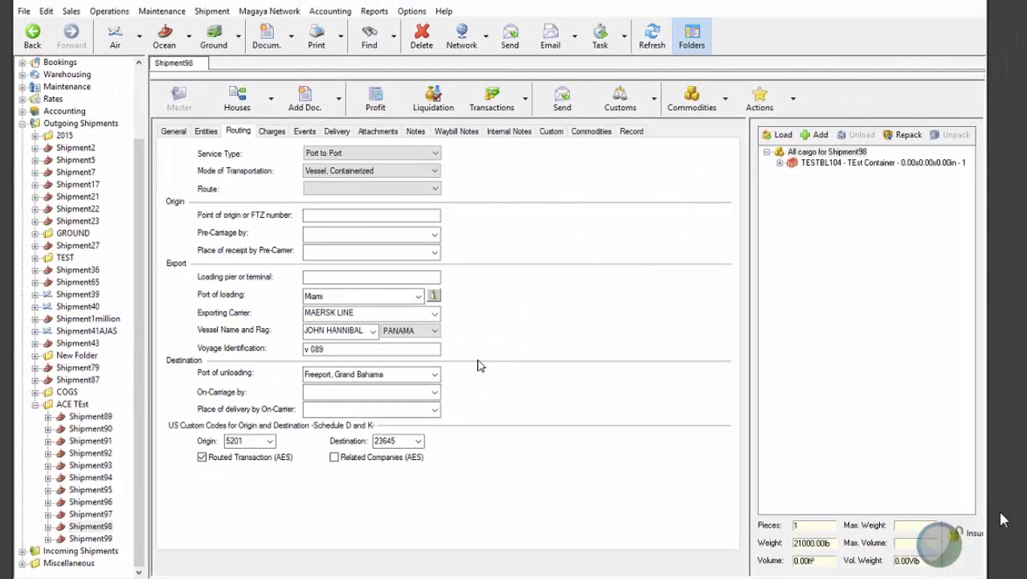